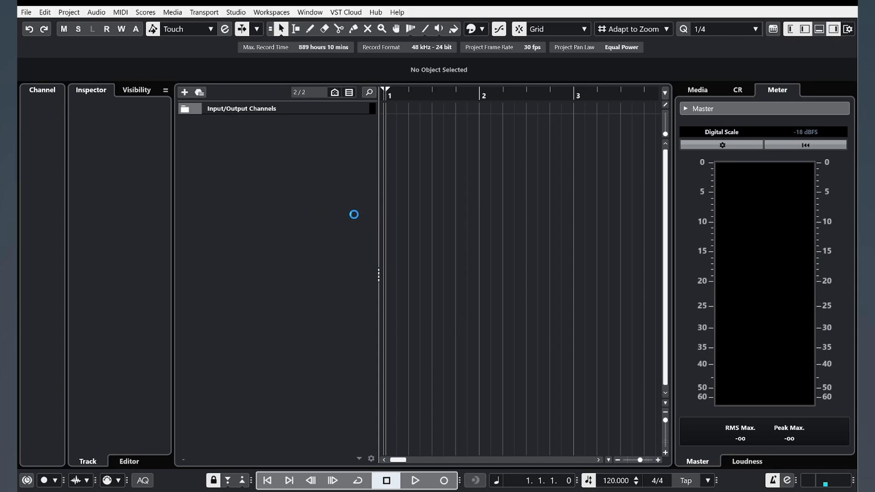
Set the locators to span bars 1 to 3 and create an empty MIDI part between them on the Kontakt 7 01 track.
click(311, 29)
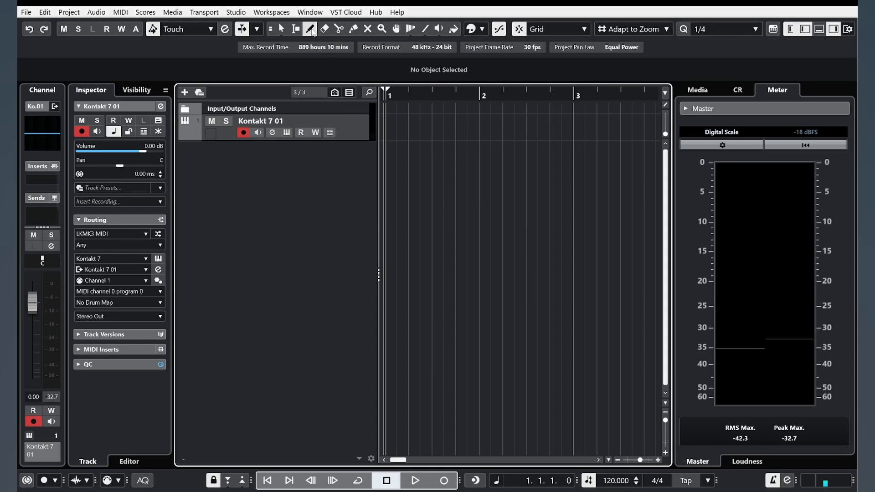
drag(390, 85, 573, 106)
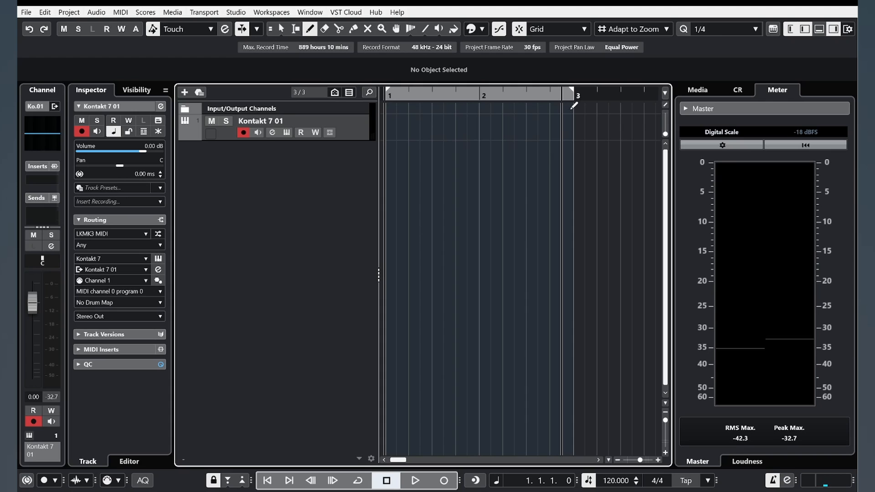
click(281, 29)
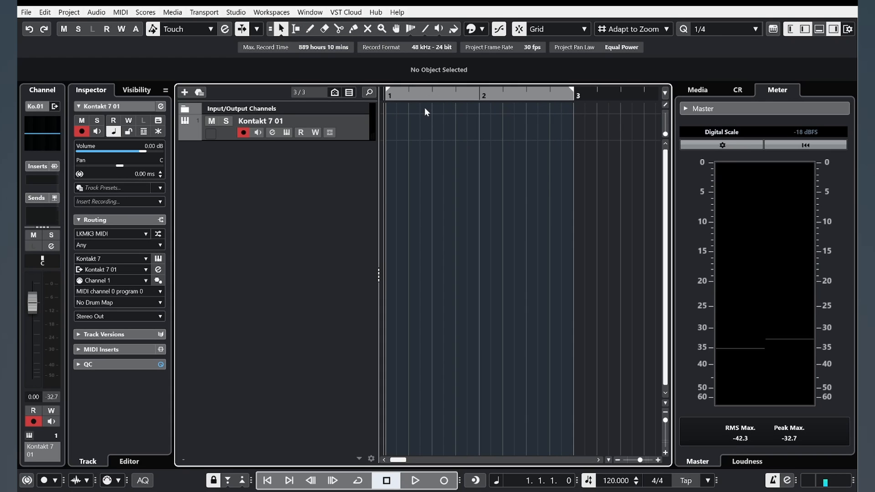
double_click(421, 130)
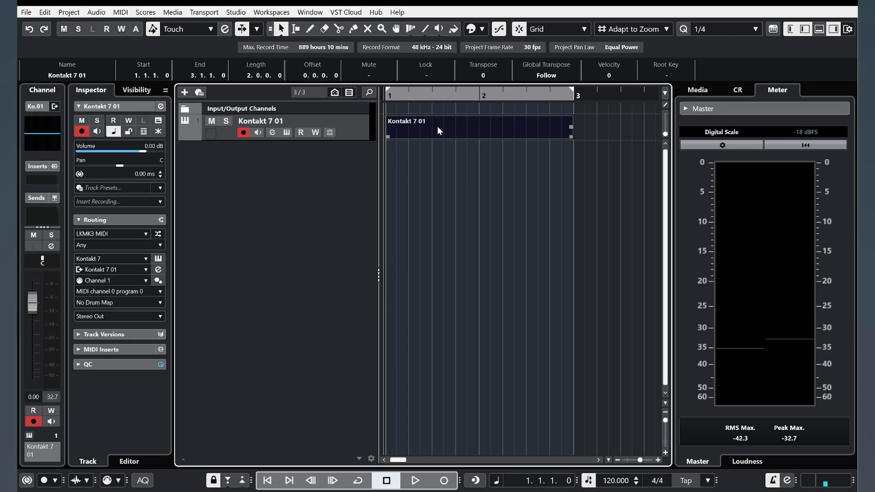
drag(399, 98, 383, 83)
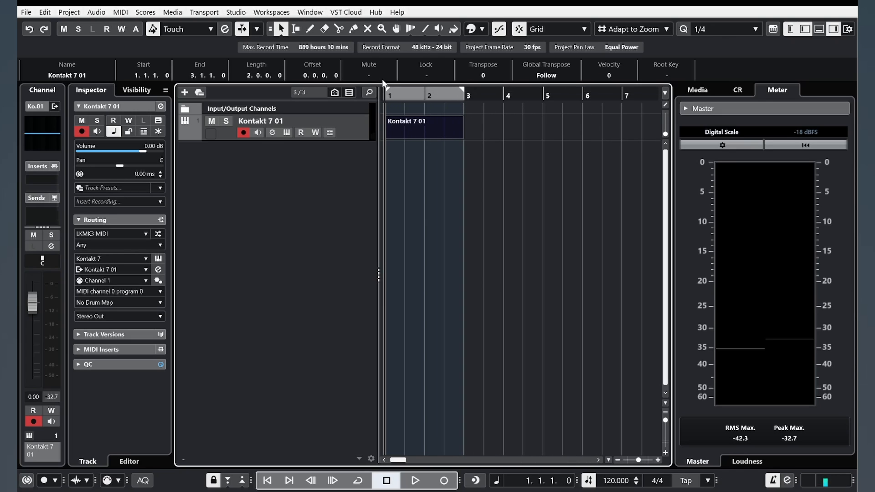
Draw a second MIDI part on the Kontakt 7 01 track from bar 4 to bar 7.
click(311, 30)
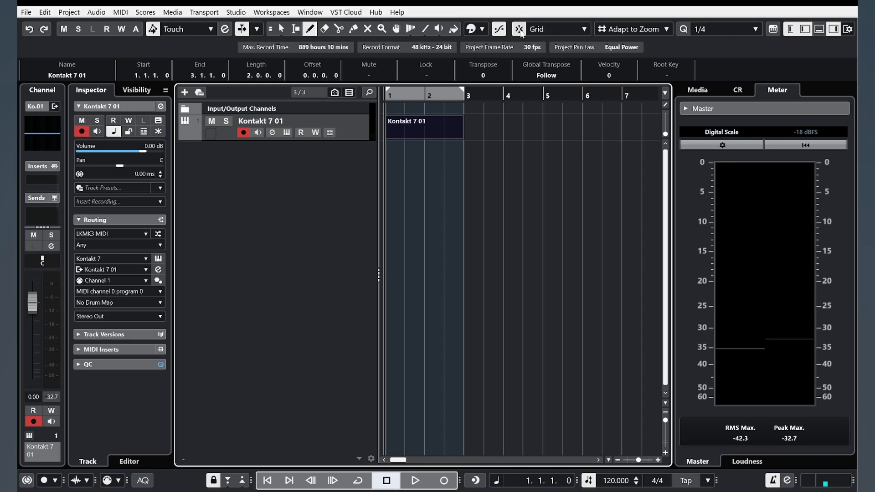
drag(518, 122, 625, 126)
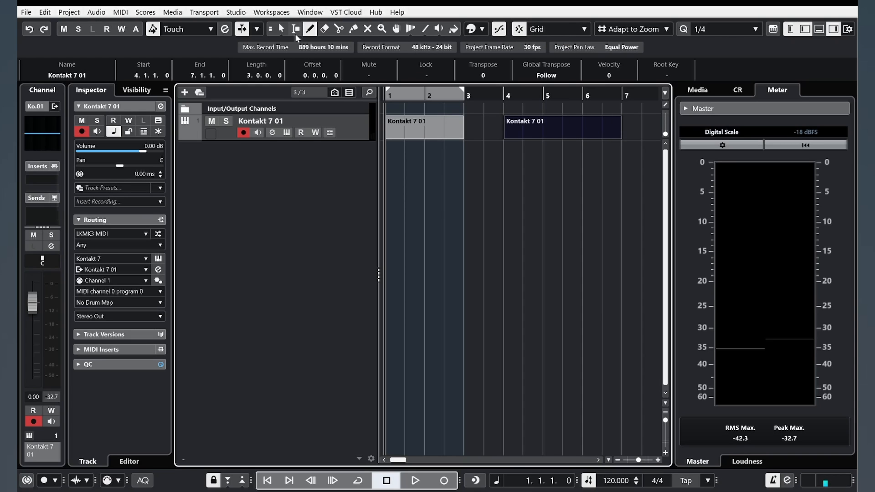
click(281, 28)
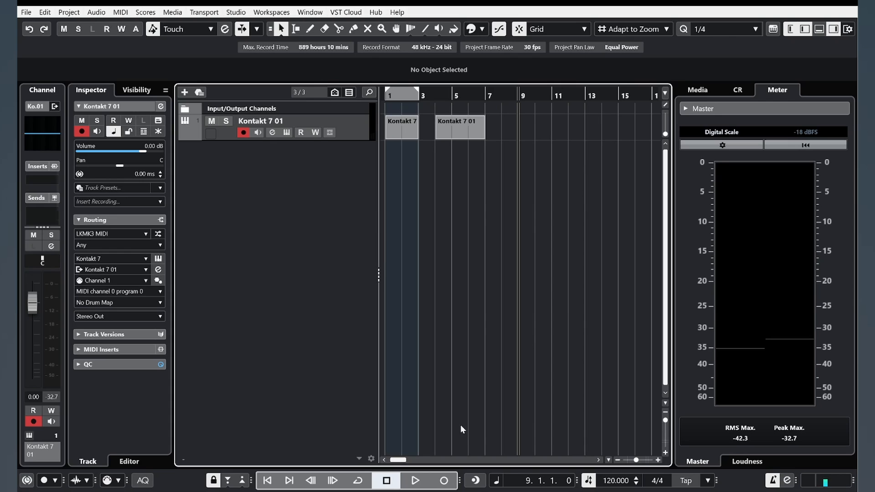
Record MIDI takes on the Kontakt 7 01 track starting from bar 9.
click(444, 482)
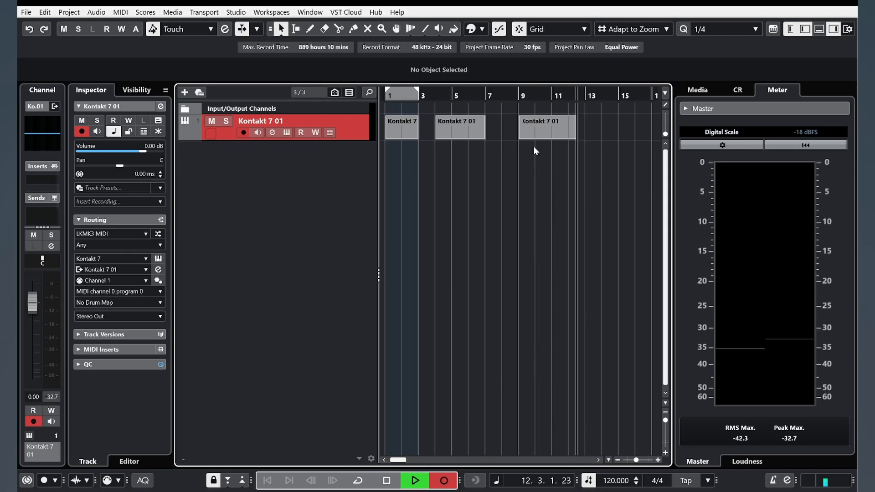
click(386, 481)
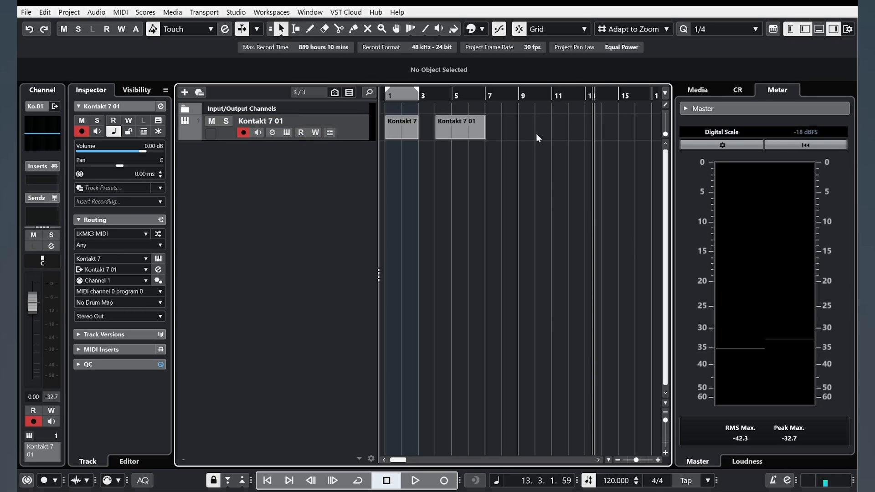
drag(517, 93, 439, 349)
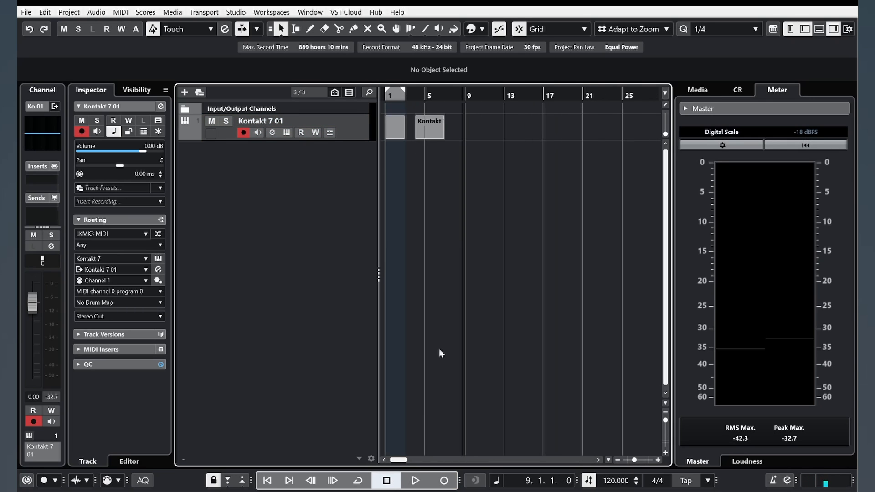
click(444, 480)
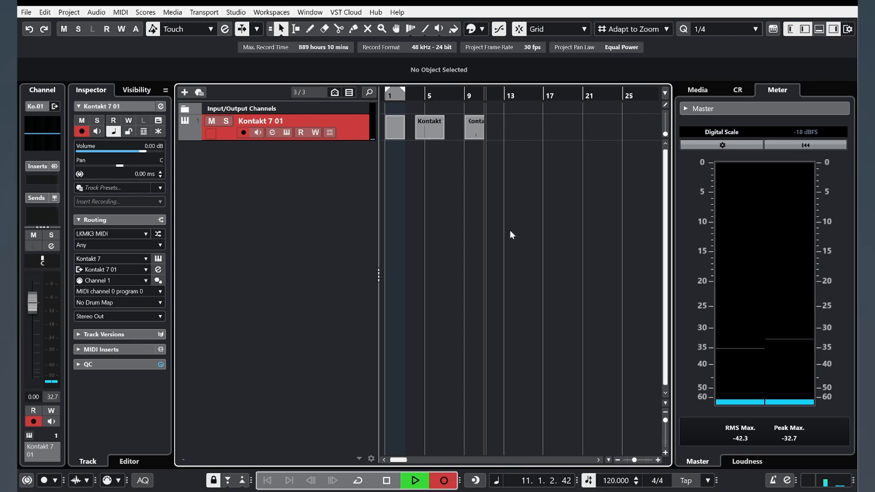
key(space)
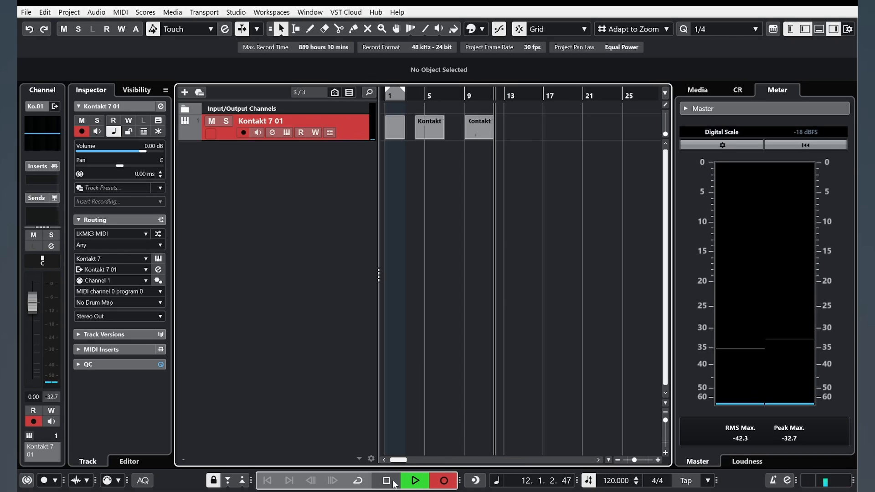
Delete the drawn part at bar 4 and the recorded part at bar 9.
double_click(484, 130)
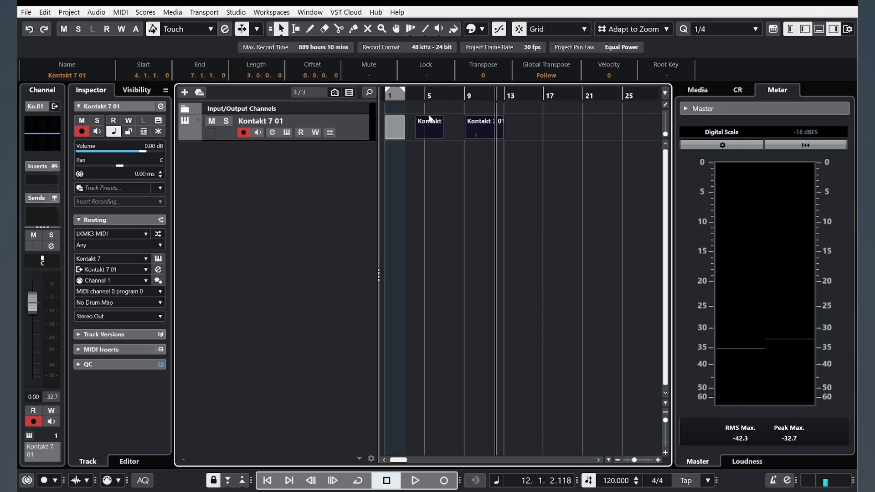
key(Delete)
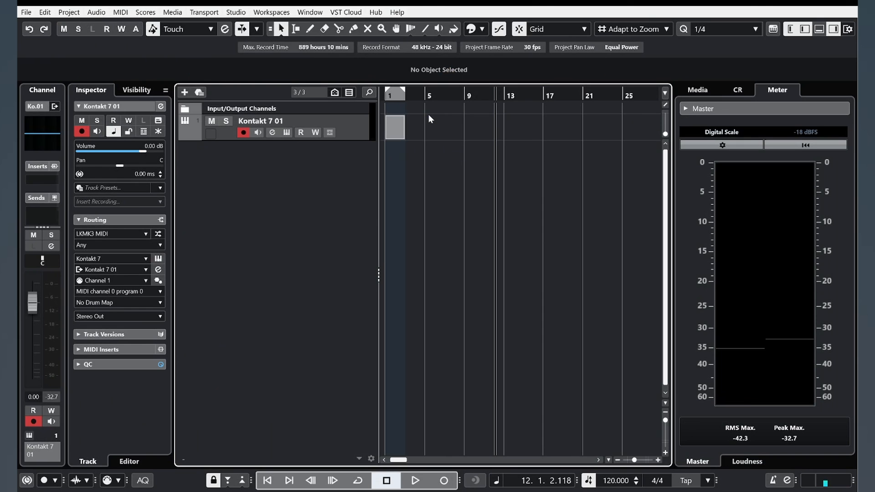
Examine the MIDI part in bars 1 and 2 at different horizontal zoom levels of the project timeline.
click(396, 97)
key(h)
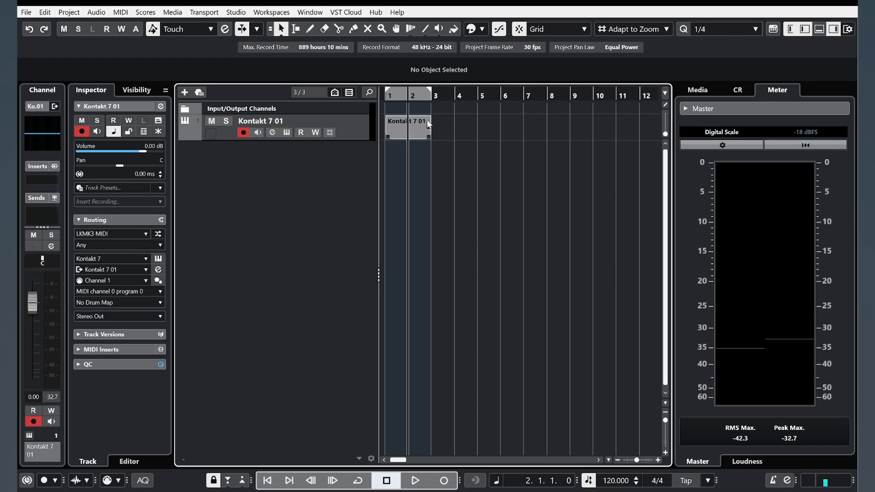
mouse_move(419, 96)
mouse_down()
mouse_move(434, 88)
mouse_move(403, 94)
mouse_up()
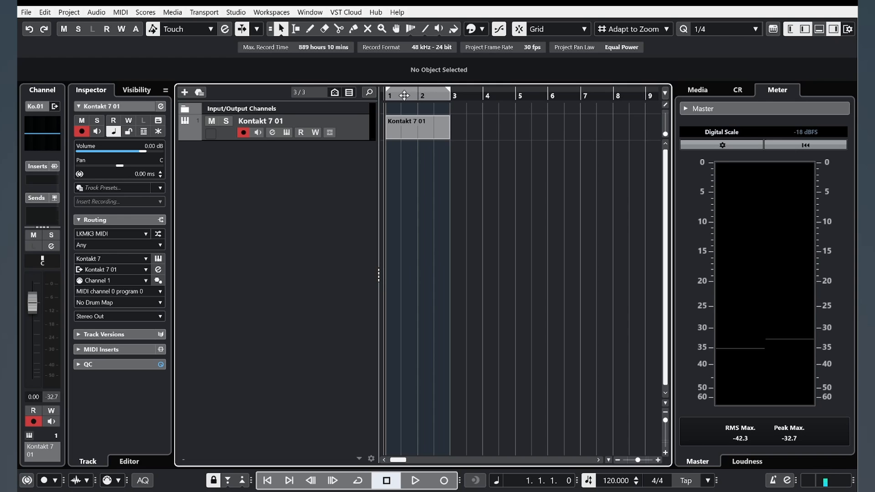
click(403, 95)
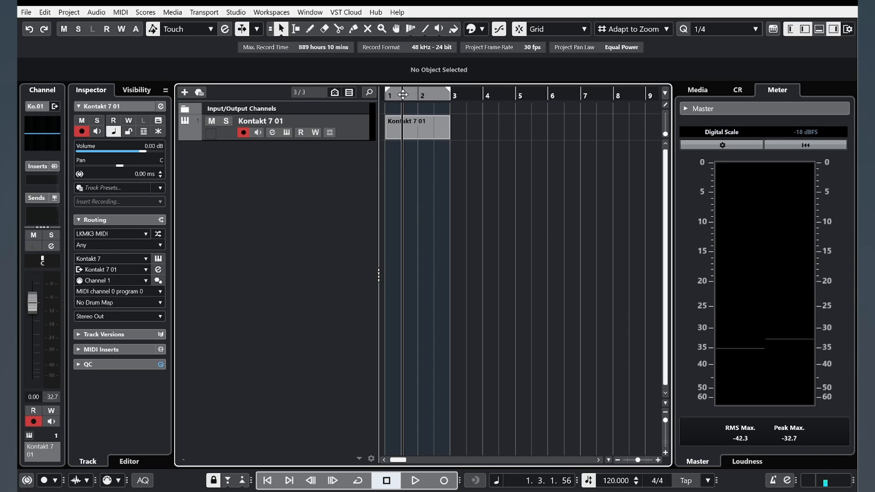
drag(403, 94, 384, 92)
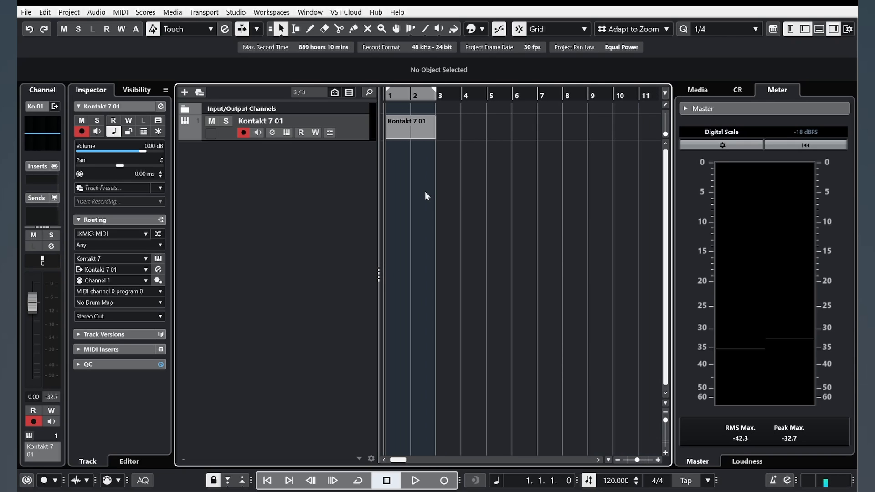
key(h)
key(h)
key(h)
key(h)
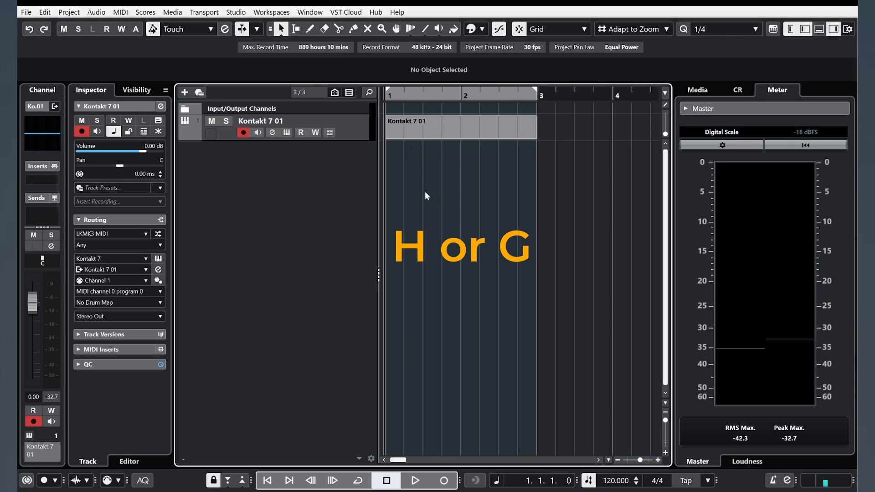
key(g)
key(g)
key(g)
key(g)
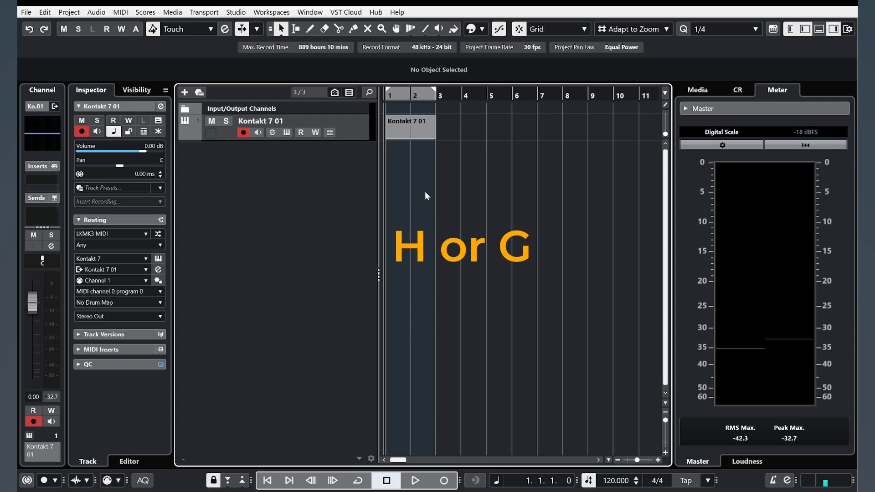
key(h)
key(h)
key(h)
key(h)
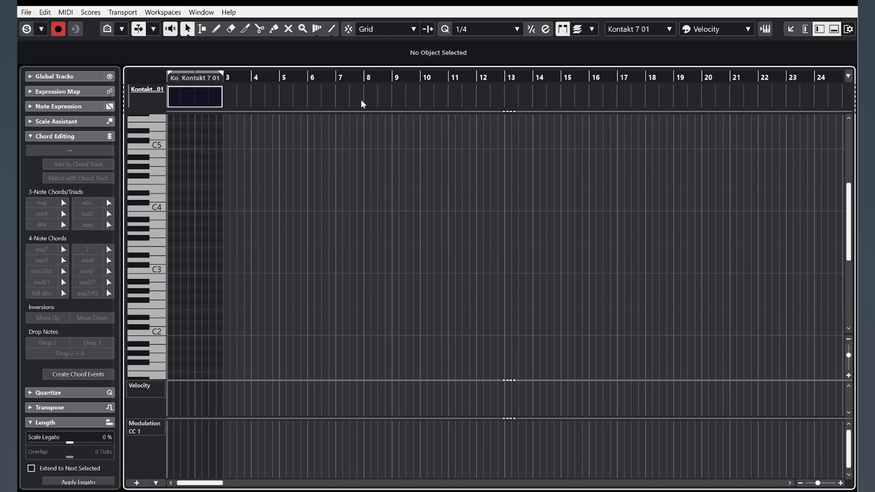
Set the quantize value to 1/1 and draw one-bar notes C3, D#3 and G3 at the start of bar 1.
drag(196, 77, 191, 165)
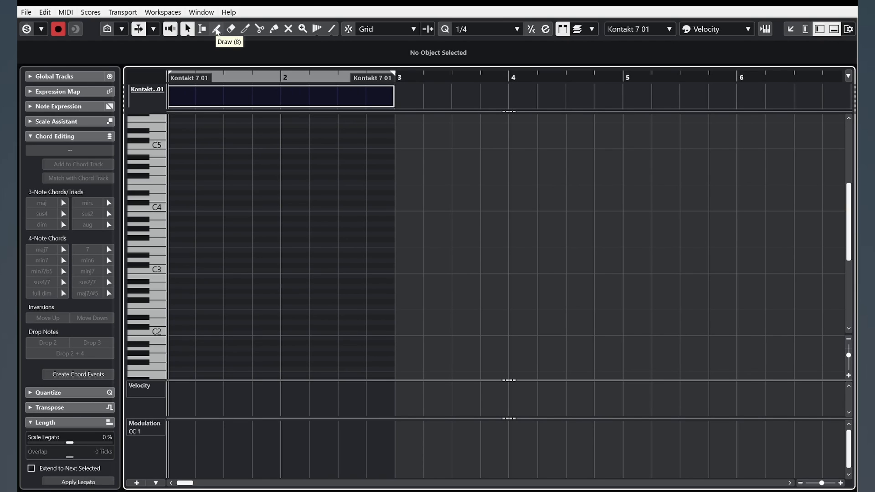
click(216, 30)
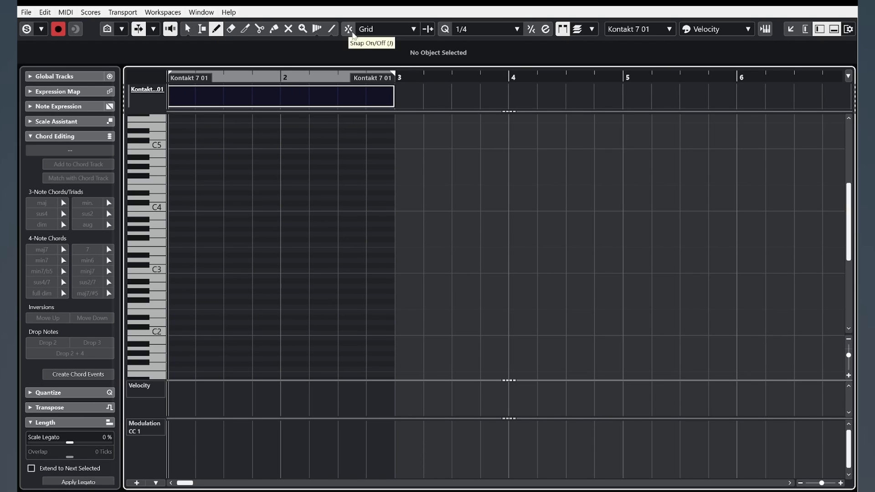
click(461, 28)
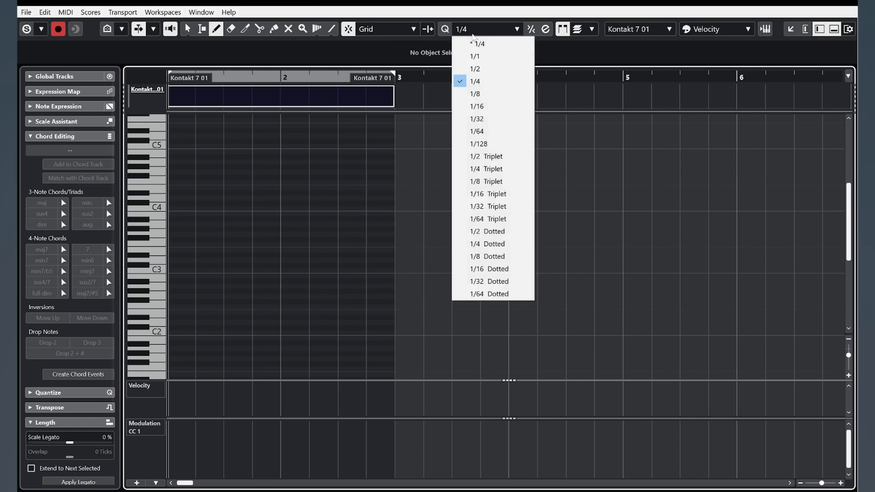
click(481, 56)
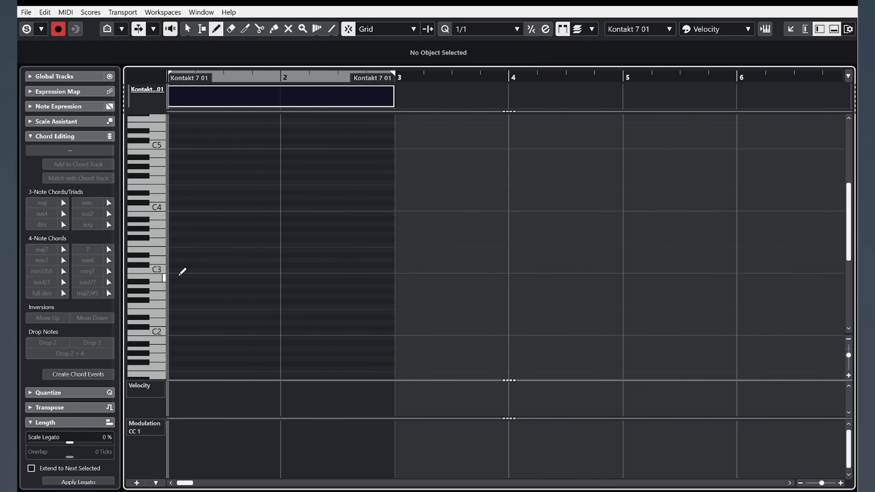
click(181, 268)
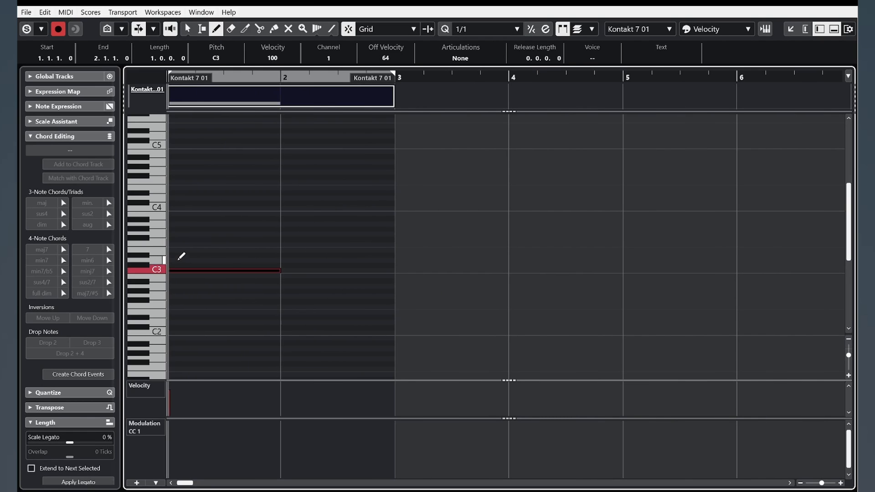
click(182, 254)
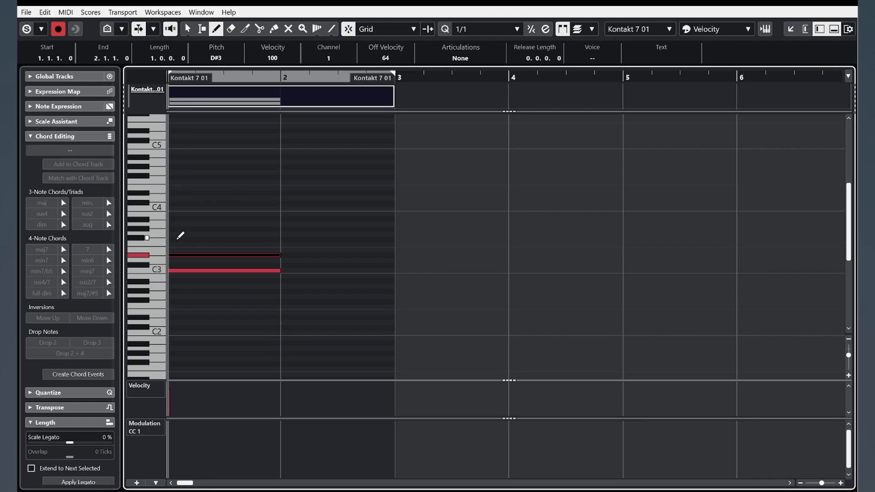
click(179, 233)
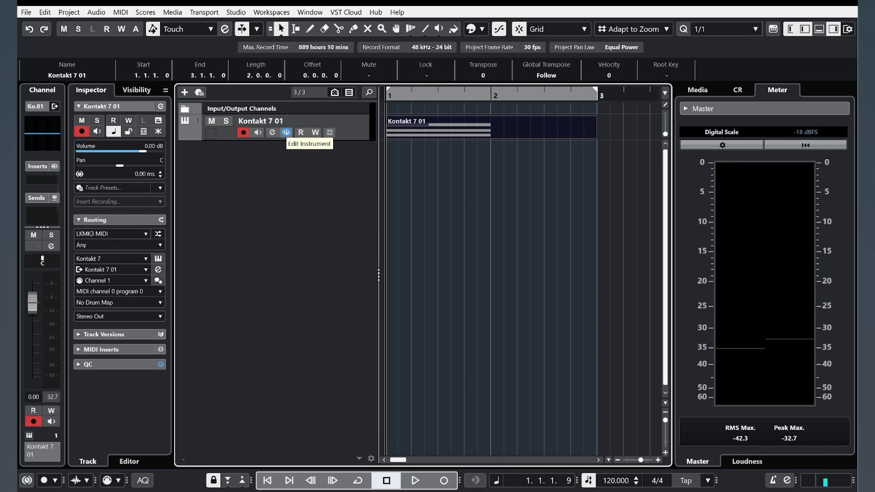
Remove the Vista - Full Strings Sustains instrument from the track's Kontakt 7 rack and show the available libraries.
click(286, 133)
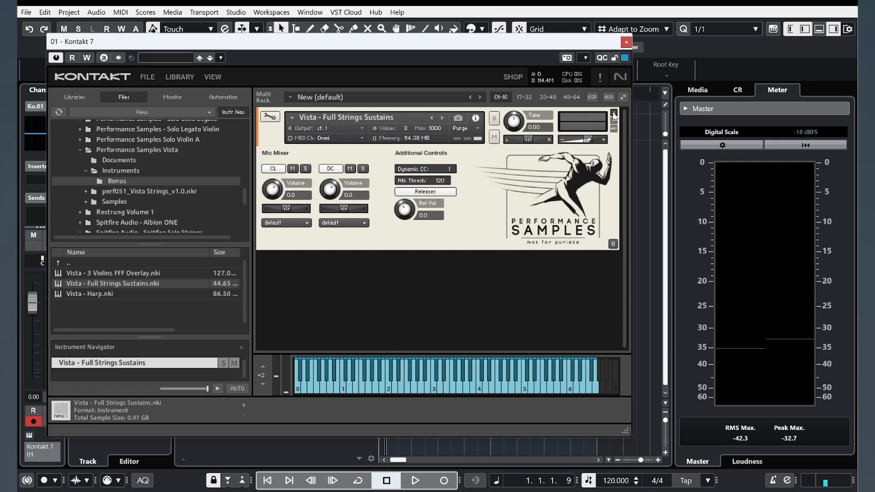
click(614, 112)
click(74, 97)
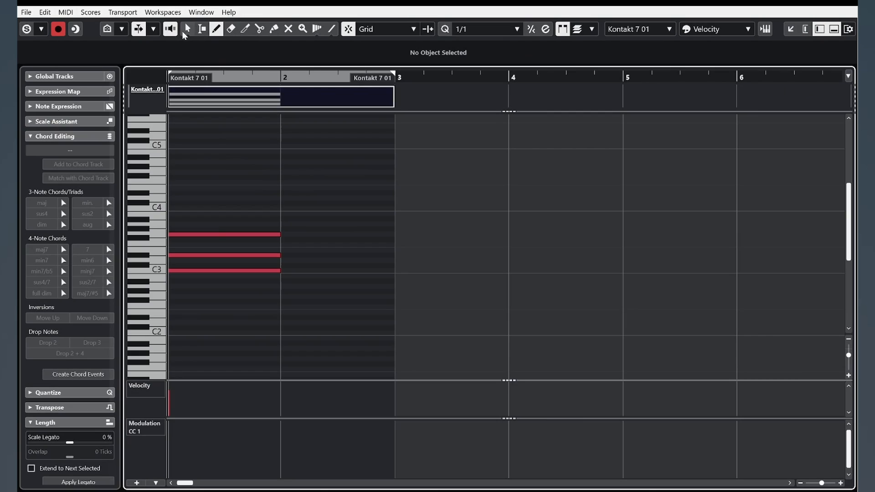
Play back the C minor chord and set the velocity of all three notes to 127.
drag(213, 232, 218, 296)
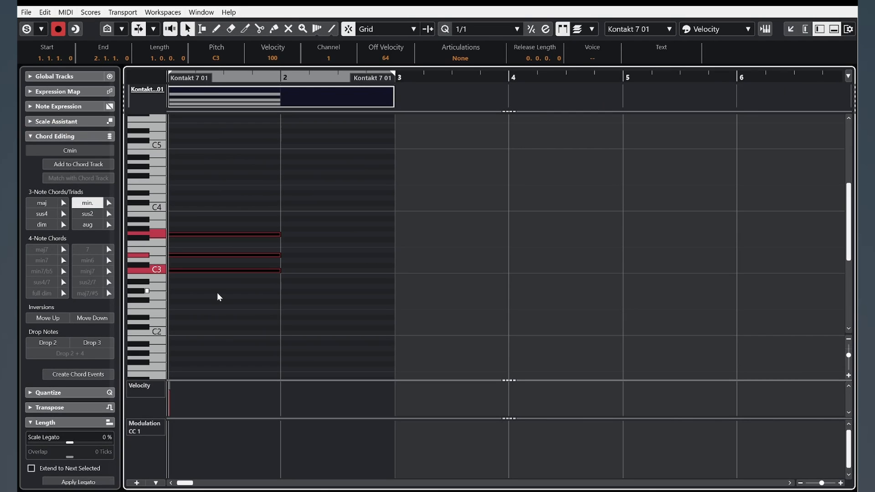
key(space)
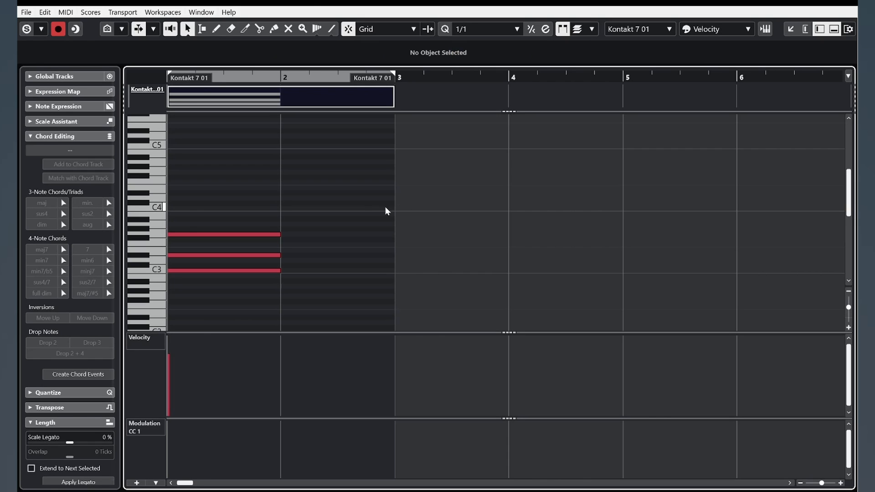
drag(307, 297, 237, 199)
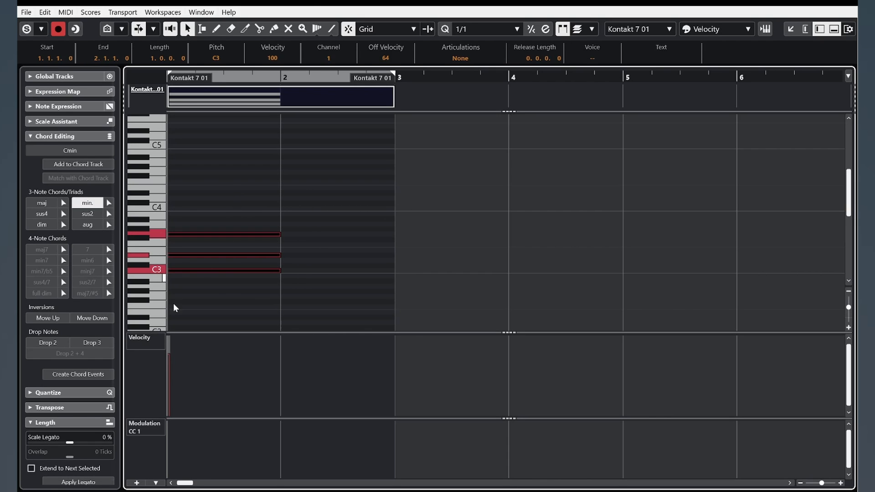
drag(180, 345, 196, 267)
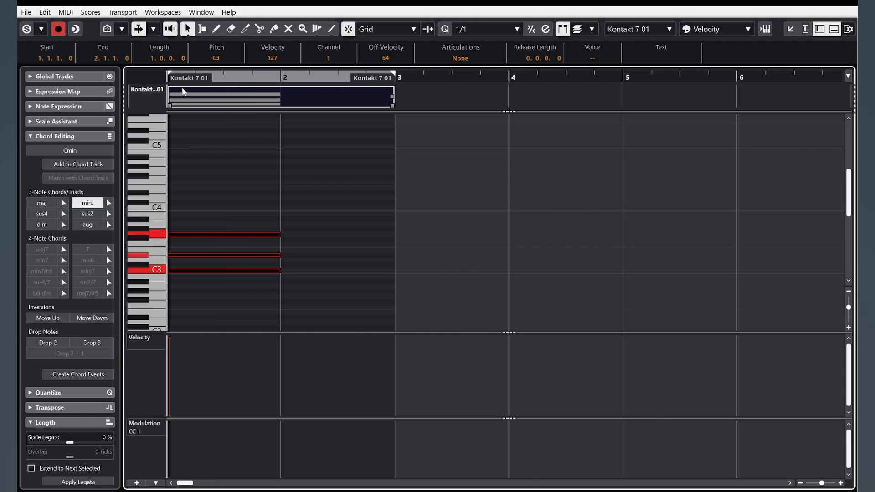
Audition the C minor chord, compare it at velocity 41, and set the velocity of all three notes to 76.
key(space)
key(space)
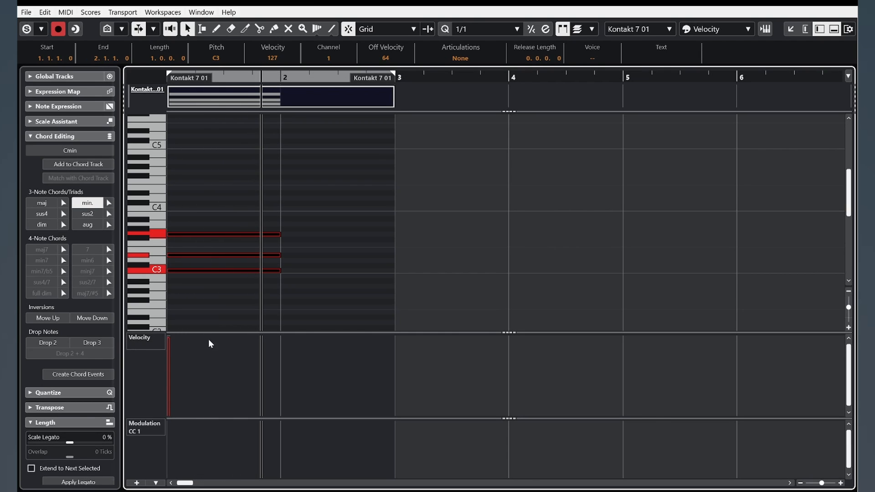
click(172, 391)
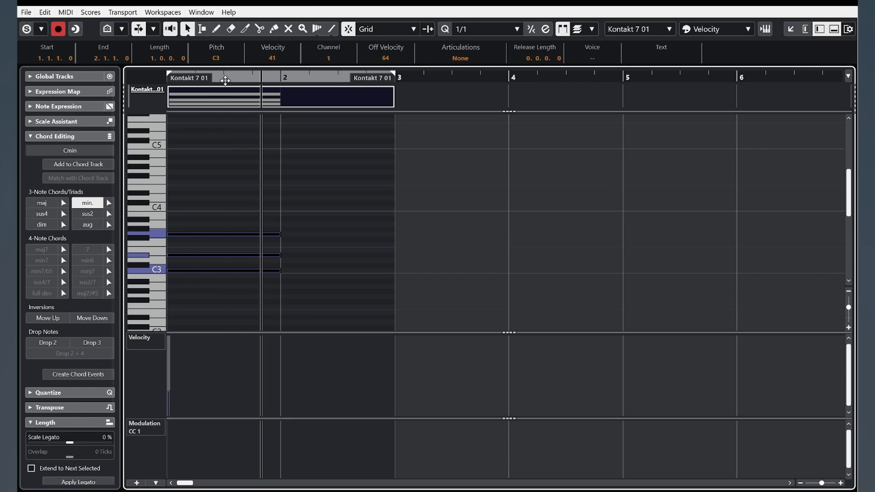
key(space)
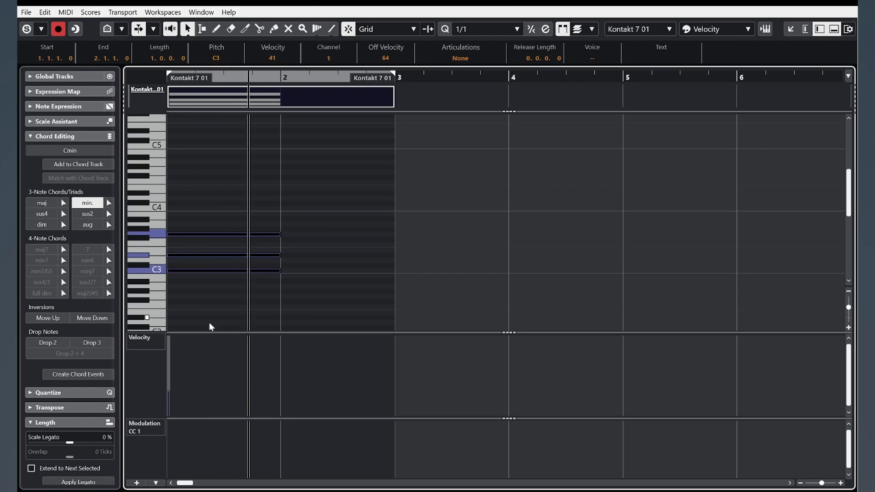
key(space)
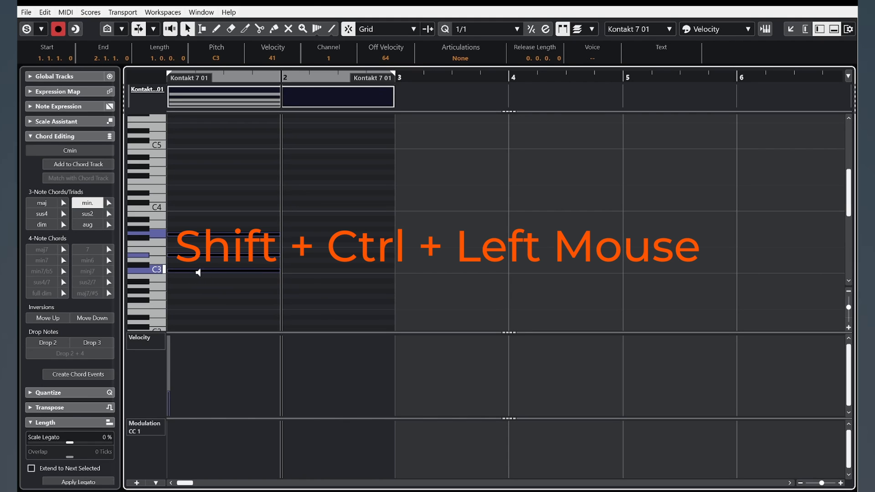
mouse_move(203, 254)
mouse_down()
mouse_move(197, 150)
mouse_move(205, 271)
mouse_move(202, 162)
mouse_move(205, 252)
mouse_up()
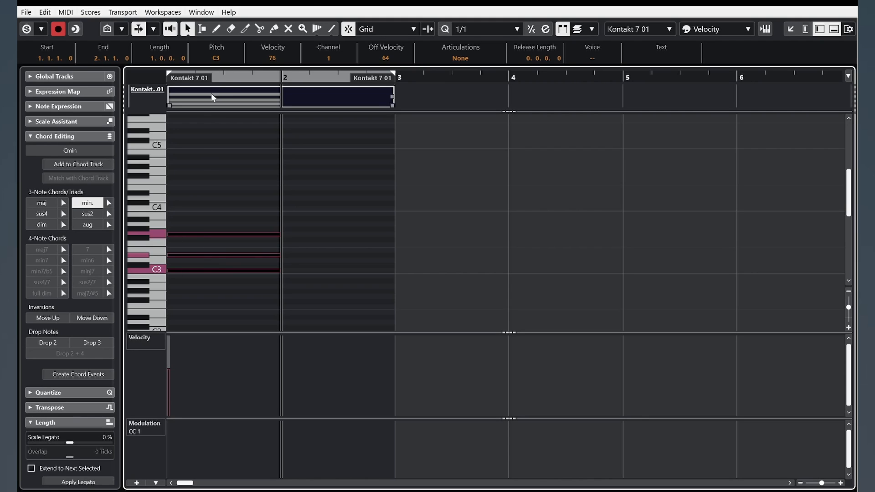
click(221, 190)
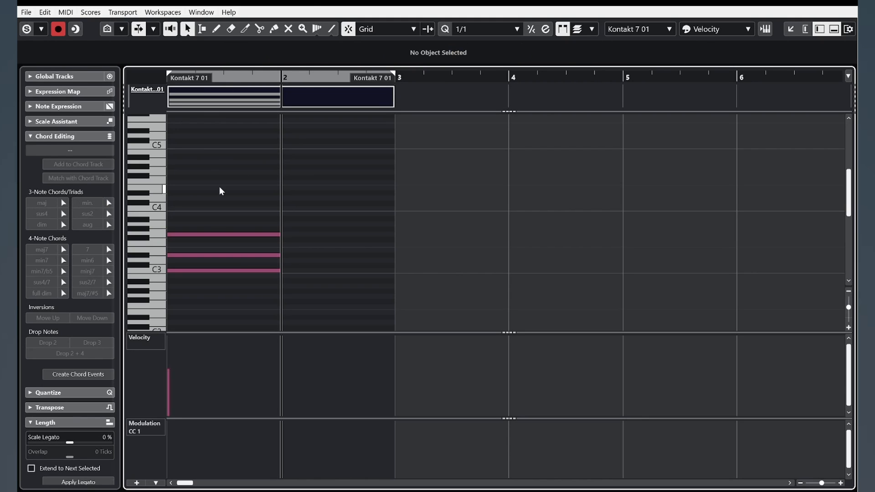
Try moving the D#3 note up one octave to D#4, and undo the move.
click(214, 256)
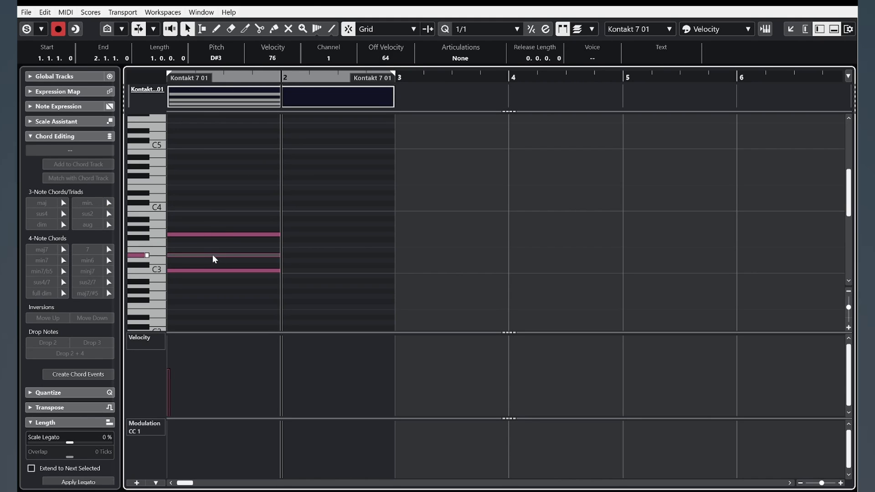
click(341, 263)
click(262, 256)
drag(192, 261, 186, 200)
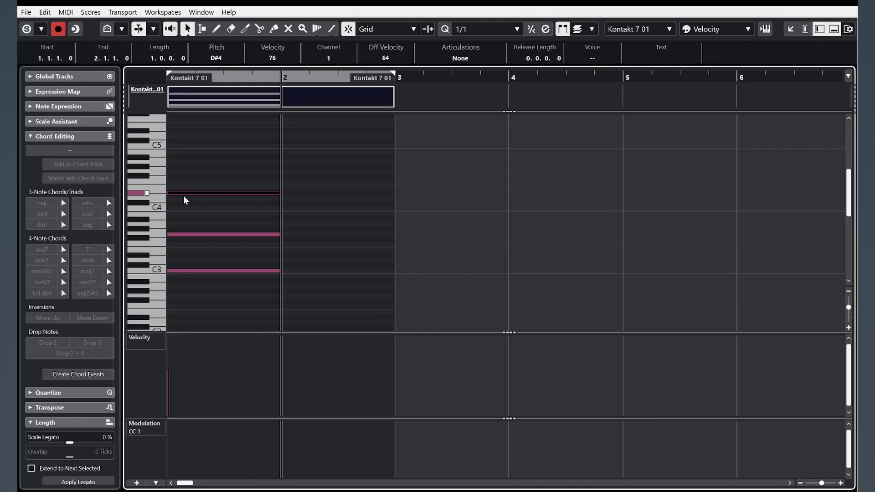
key(ctrl+z)
click(299, 259)
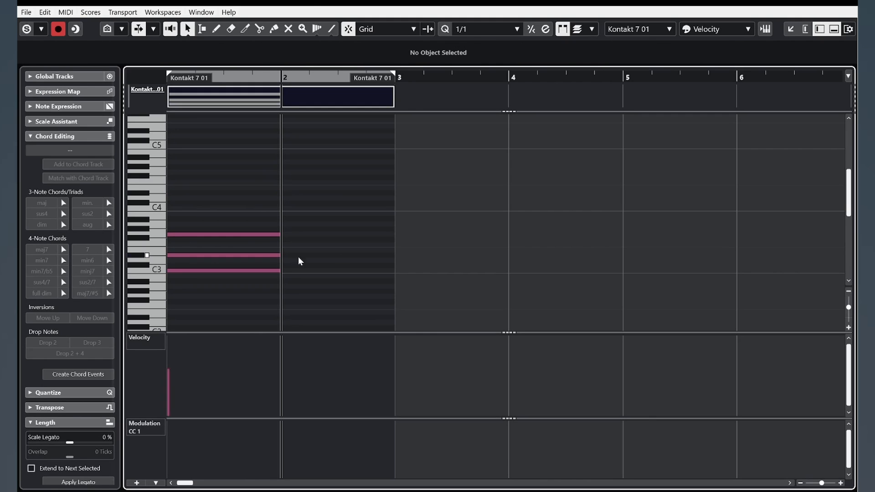
Transpose only the D#3 note up one octave to D#4.
drag(283, 249, 266, 266)
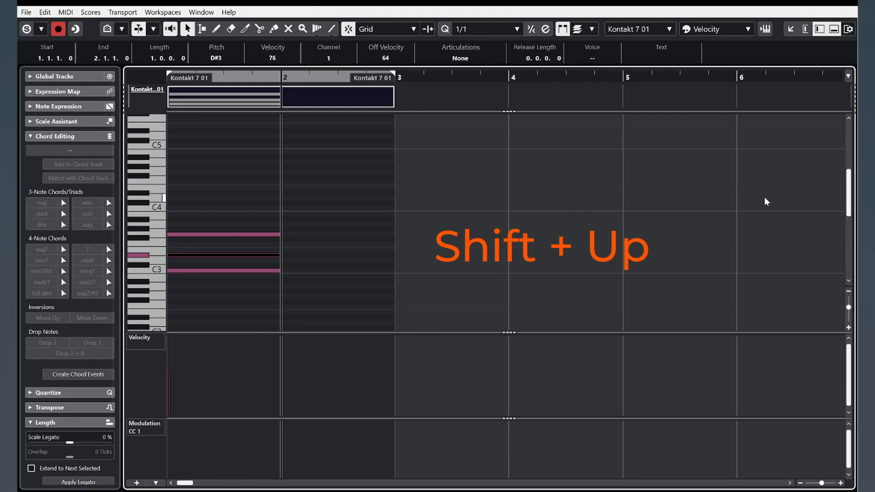
key(shift+Up)
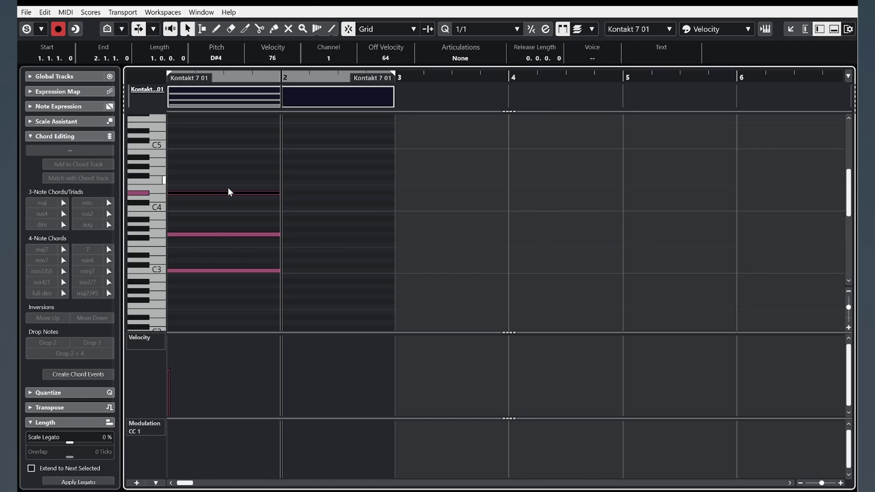
click(266, 206)
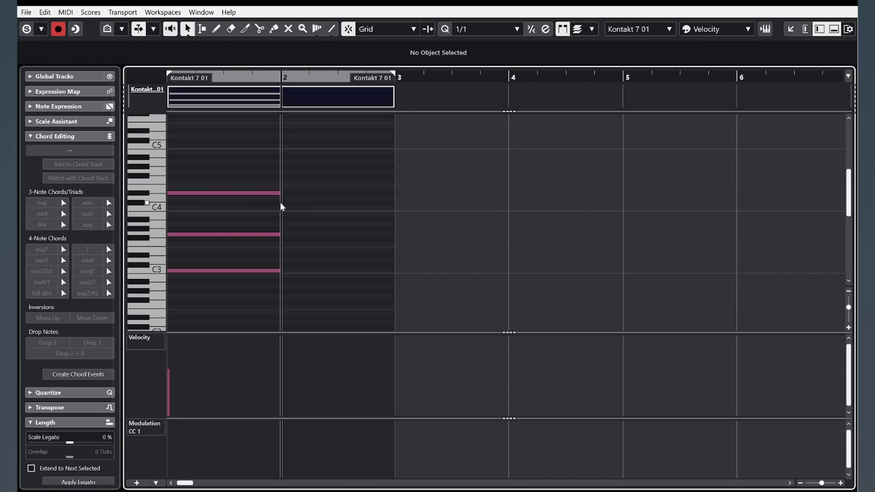
Duplicate the C3 note at the start of bar 1 and transpose the copy down one octave to C2.
scroll(207, 281, down, 2)
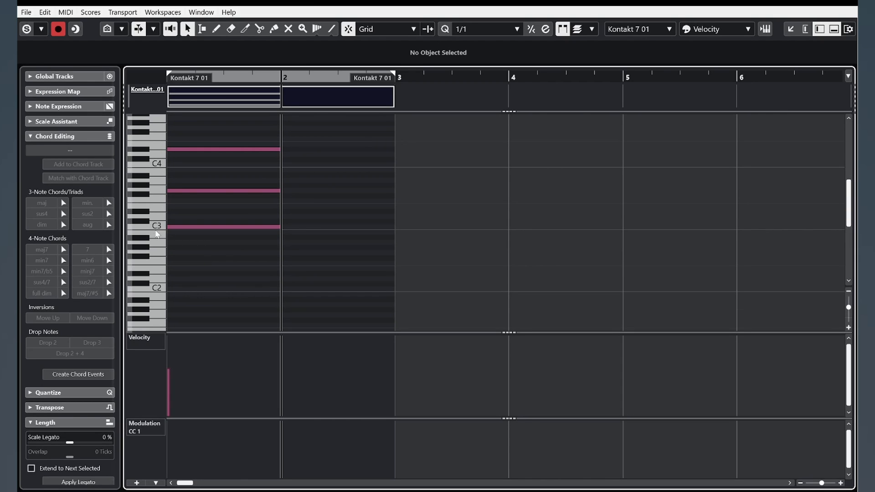
click(167, 227)
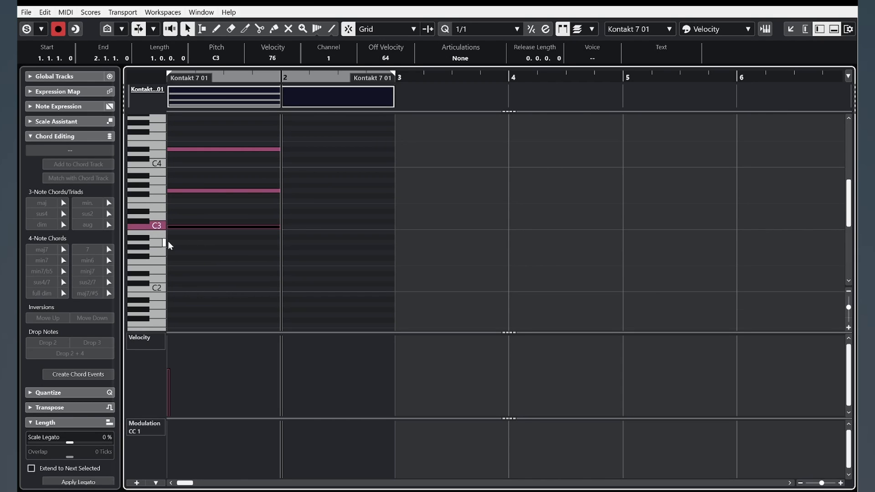
click(169, 80)
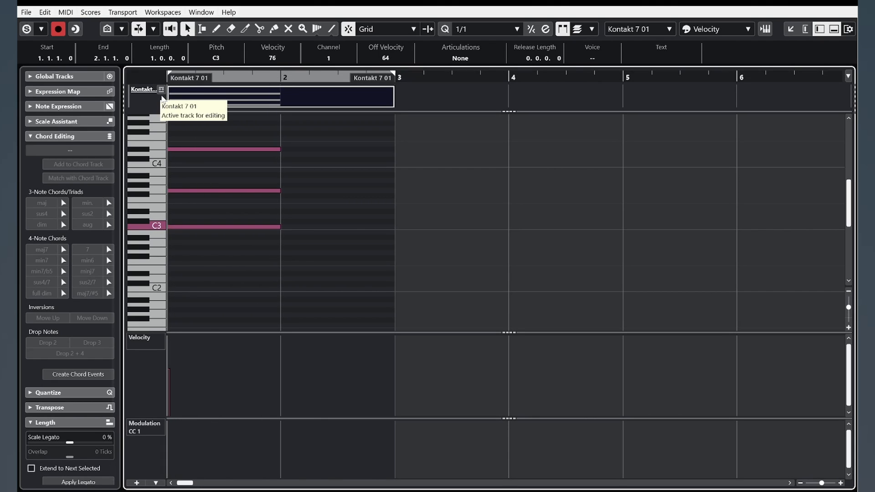
key(shift+Down)
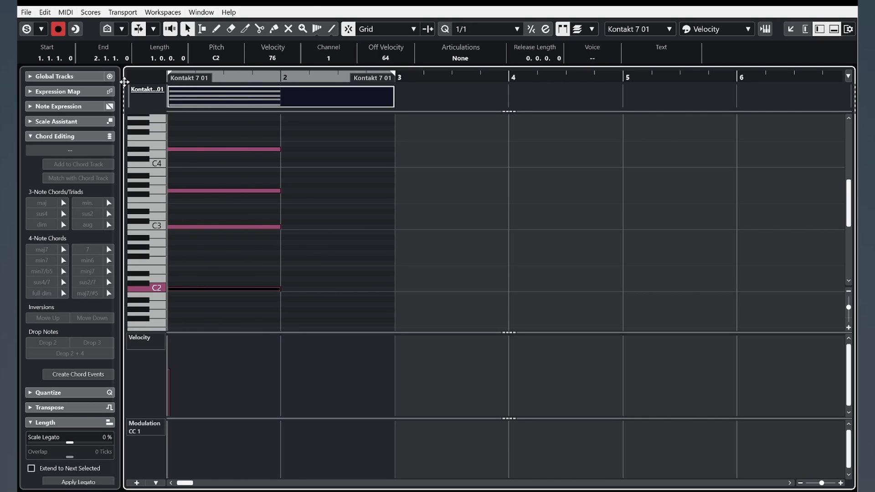
Play back the four-note C minor voicing with the added C2 bass note.
key(space)
click(377, 261)
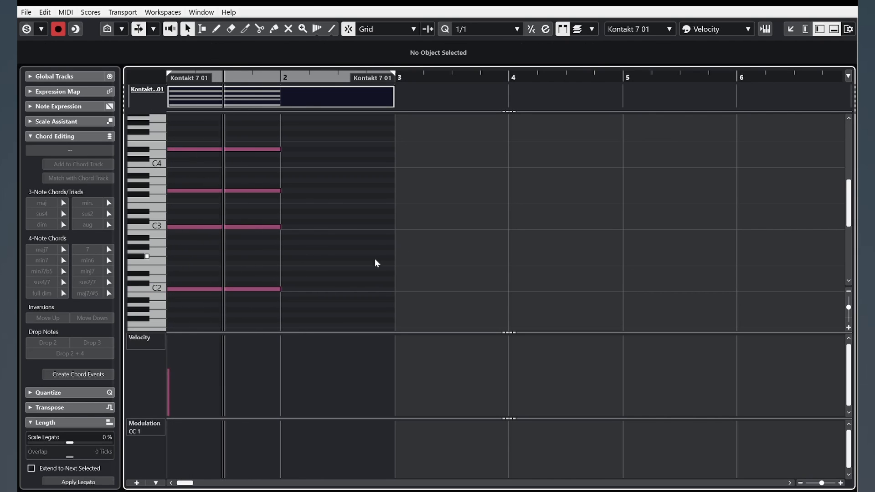
key(space)
Transpose all four chord notes down one octave and lengthen them to two bars, ending at bar 3.
key(ctrl+a)
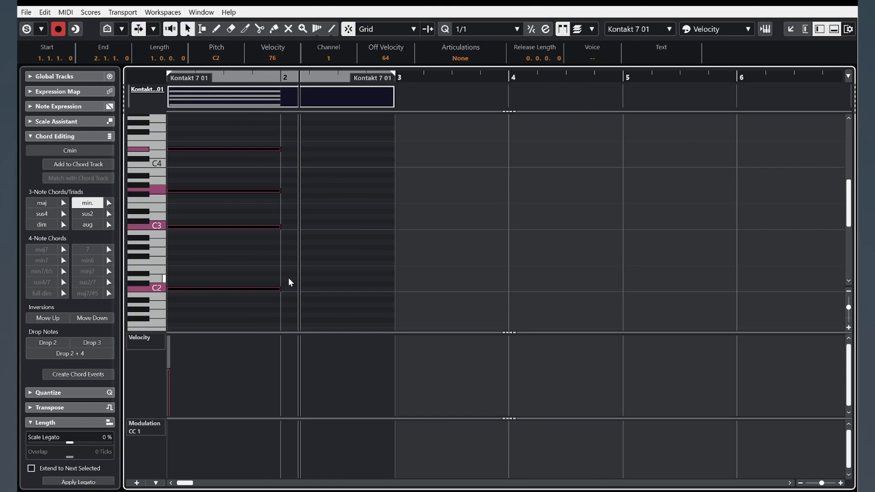
key(shift+Down)
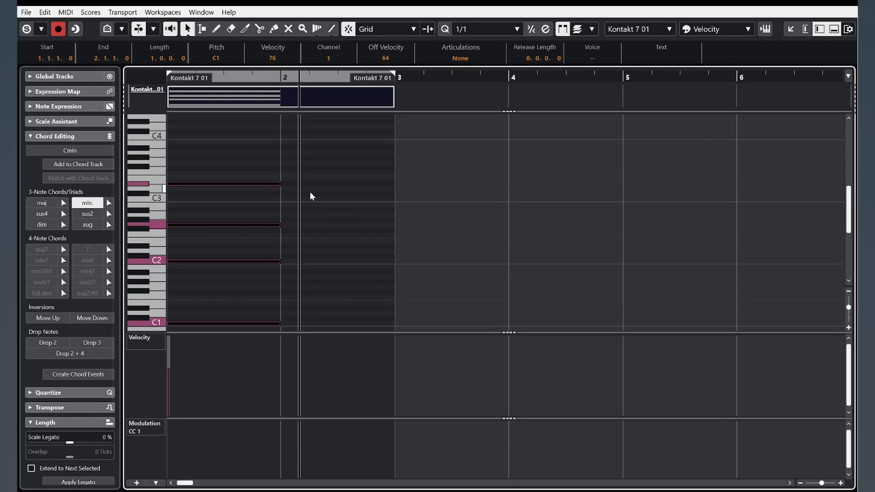
drag(280, 184, 394, 182)
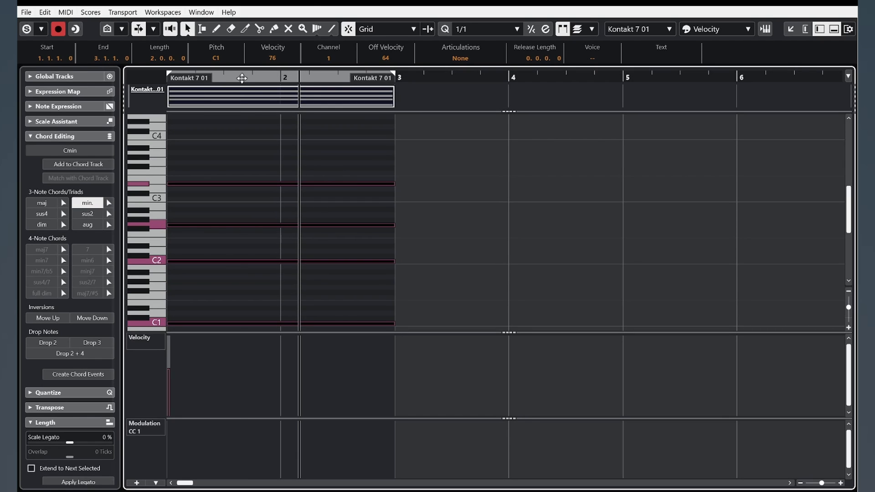
Play back the two-bar chord, lower the velocity of all four notes to 54, and play it again from the start.
click(209, 77)
key(space)
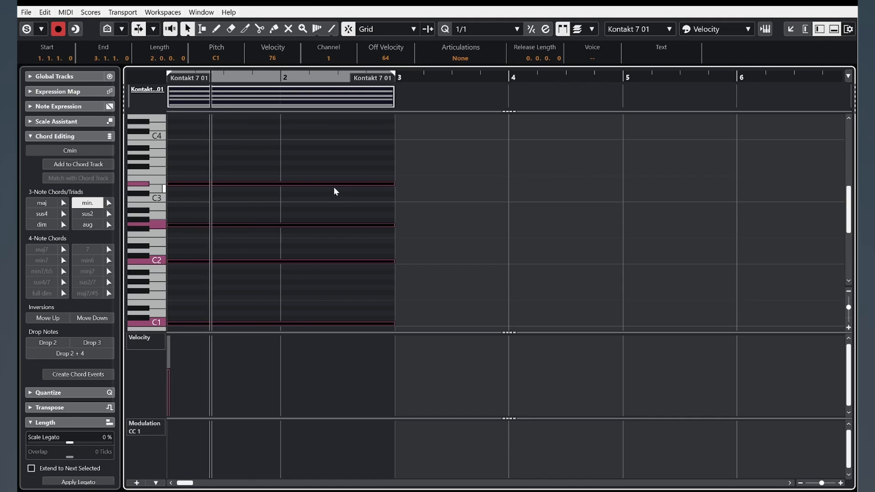
scroll(371, 211, down, 2)
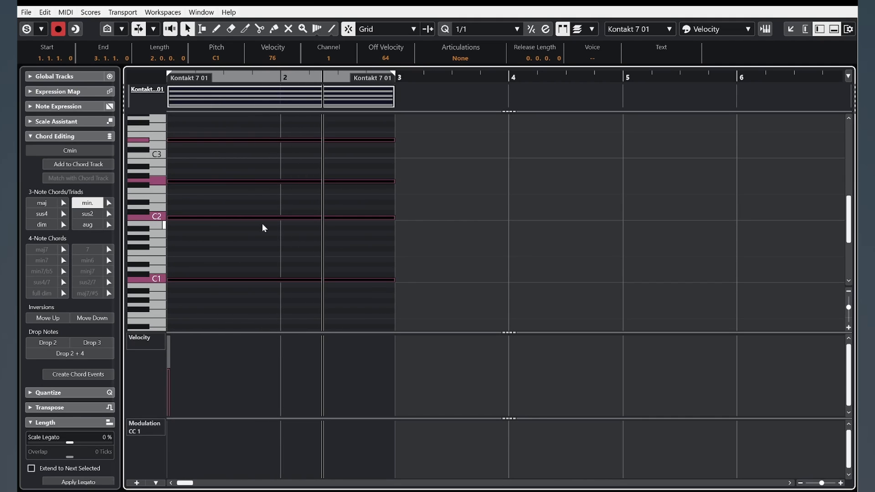
drag(252, 217, 246, 243)
drag(226, 78, 96, 79)
key(space)
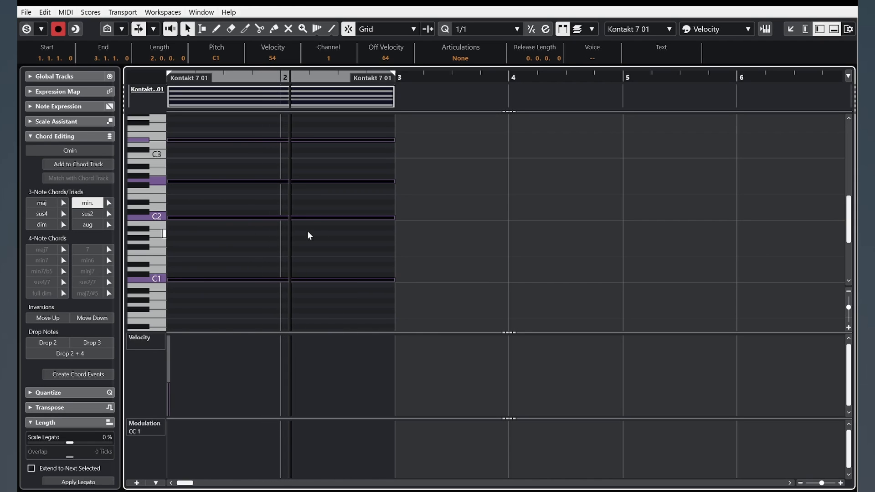
Set the velocity of all four notes to 40 and play the chord back from the start.
drag(314, 218, 312, 231)
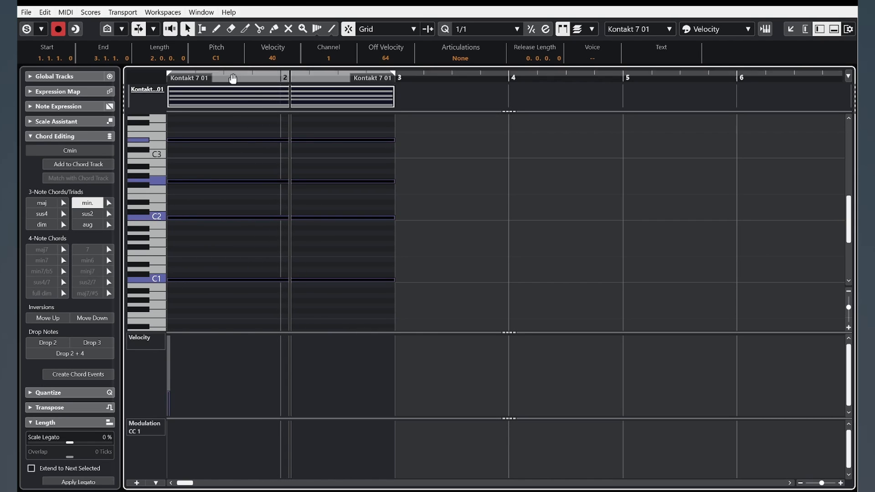
drag(231, 78, 99, 72)
key(space)
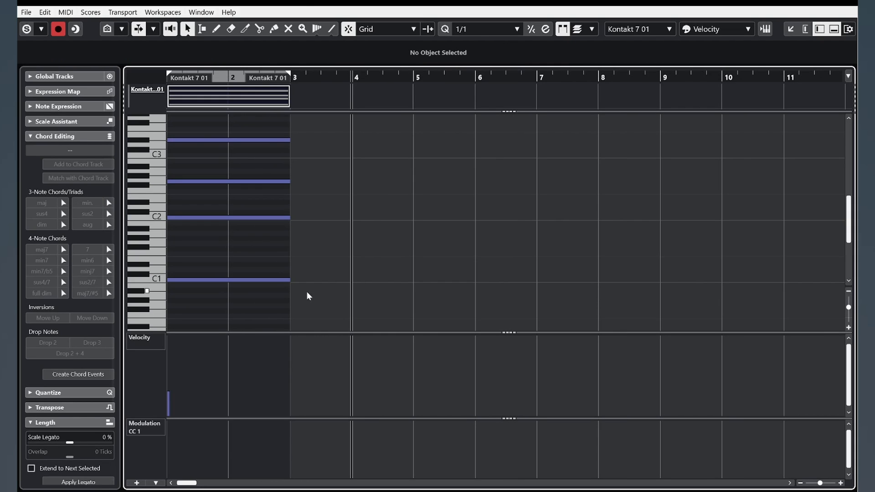
Extend the MIDI part to the start of bar 10 and copy the two-bar C minor chord to bar 3.
click(294, 83)
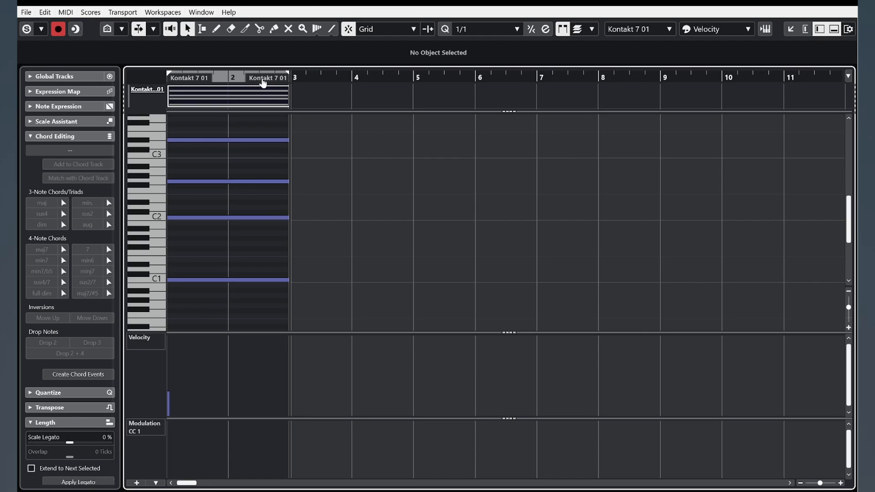
drag(268, 83, 710, 86)
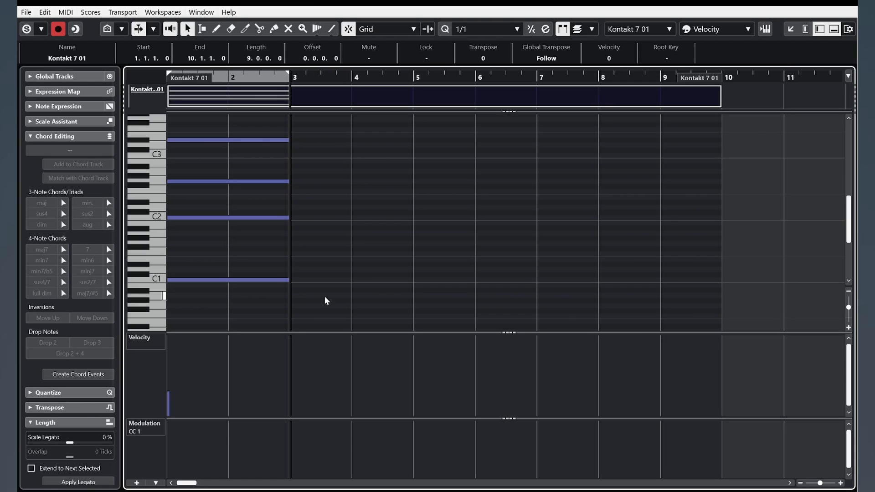
drag(344, 298, 229, 132)
scroll(231, 146, up, 2)
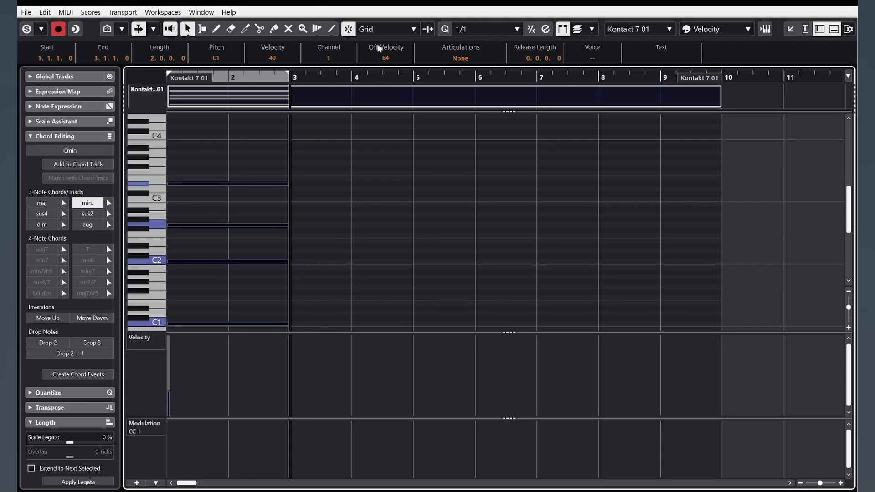
click(357, 231)
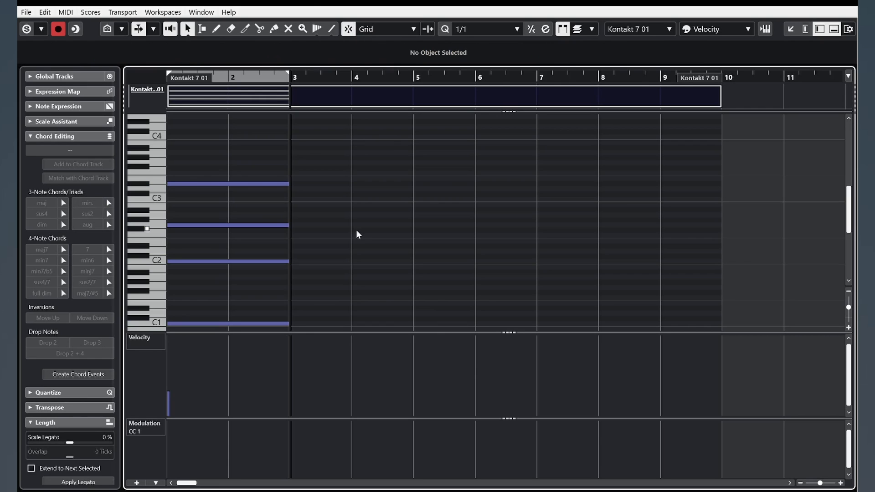
key(ctrl+v)
scroll(439, 226, down, 2)
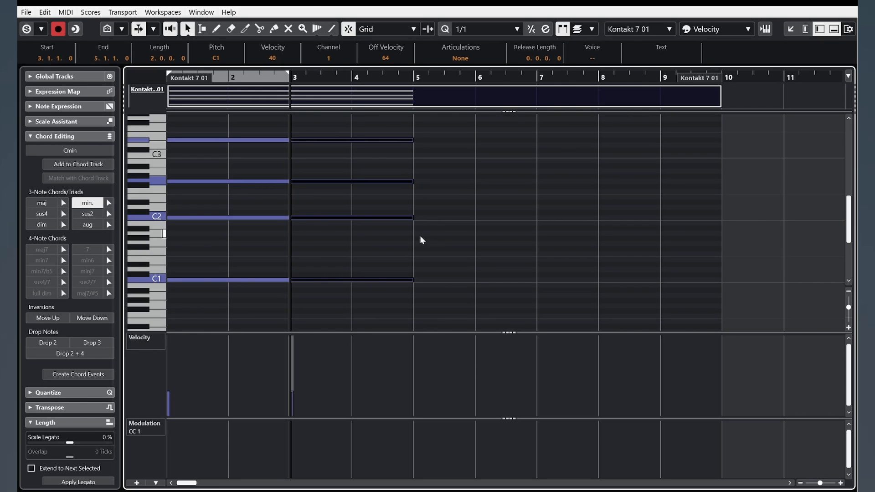
Set the velocity of all notes in both chords to 80.
key(ctrl+a)
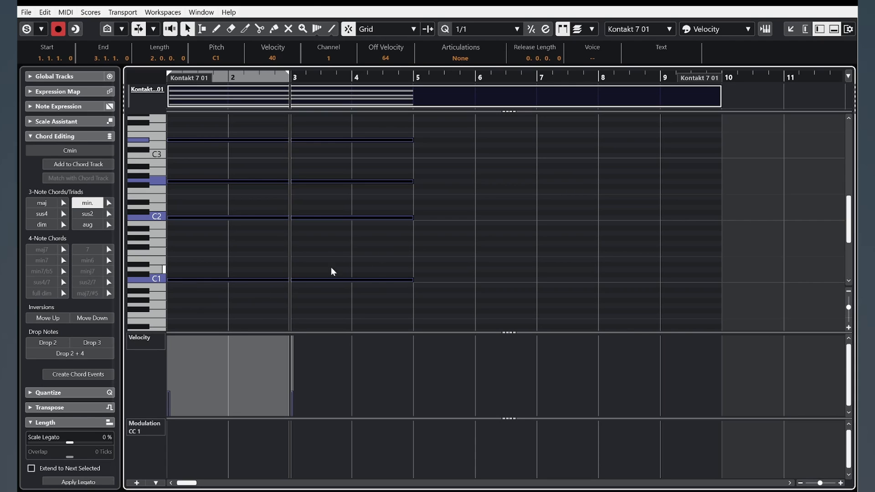
drag(331, 220, 330, 172)
click(438, 246)
Transpose the chord at bar 3 up five semitones to an F1 root and convert it to a major chord.
drag(433, 292, 376, 138)
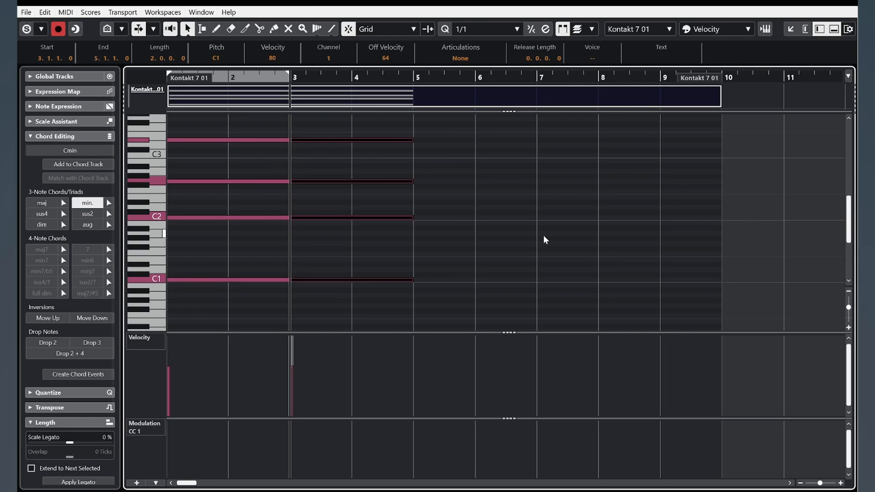
key(Up)
key(Up)
key(Up)
key(Up)
key(Up)
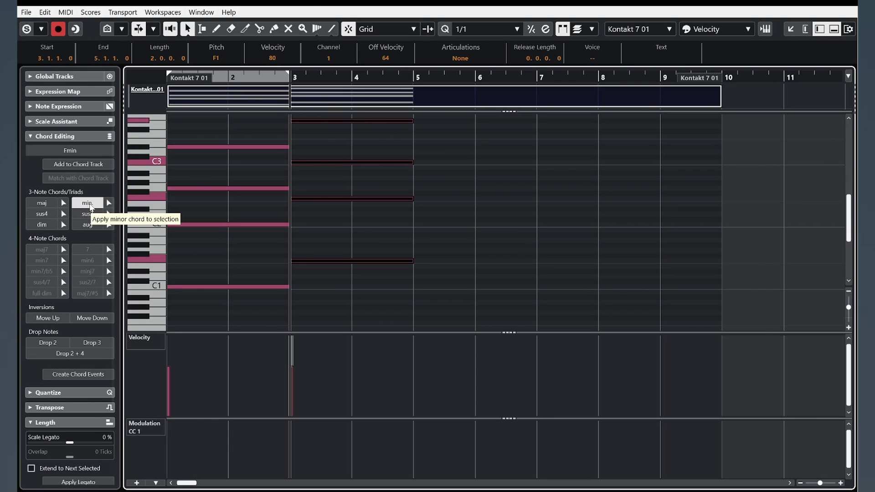
click(37, 204)
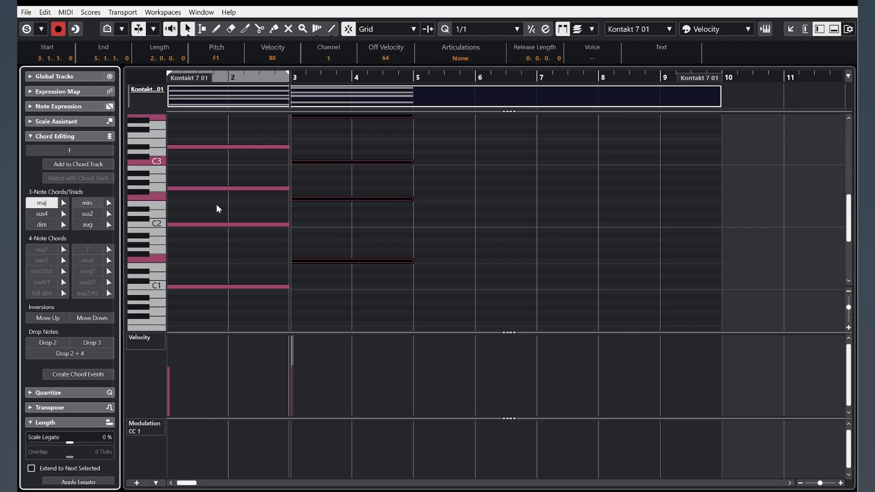
scroll(387, 203, up, 2)
drag(427, 309, 359, 155)
click(497, 212)
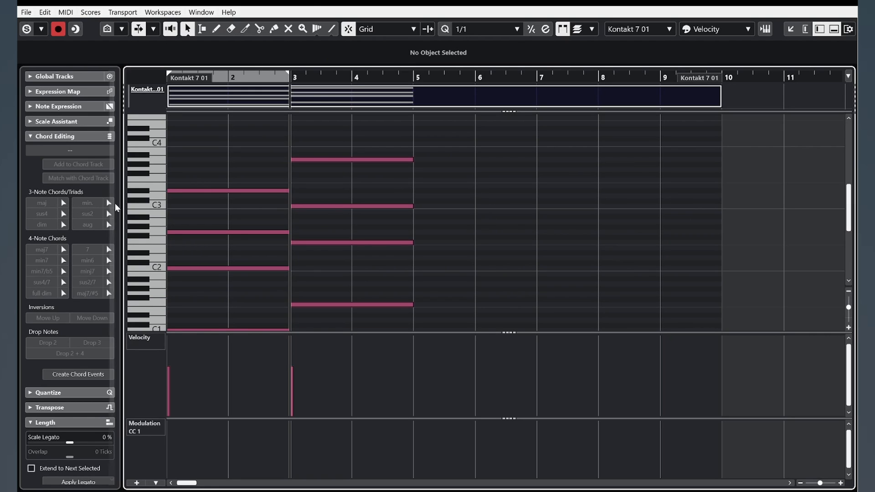
Insert a two-bar major triad on G2 at bar 5 and delete it again.
click(63, 204)
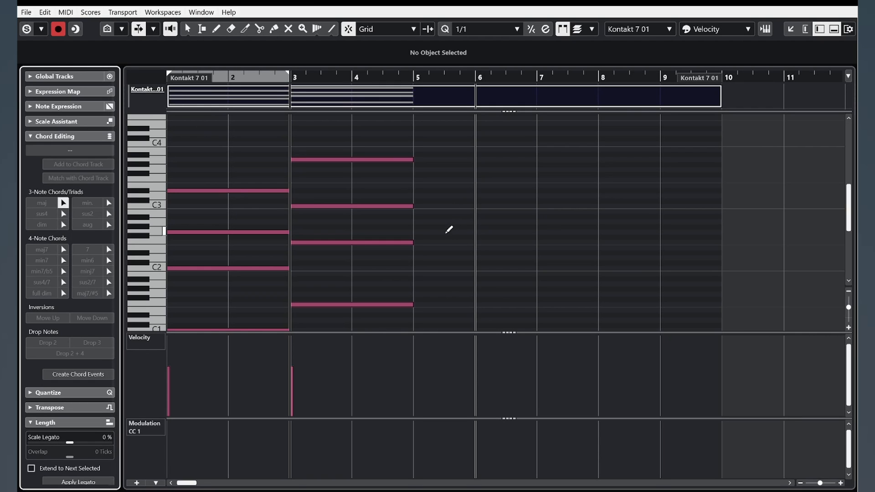
drag(429, 231, 526, 227)
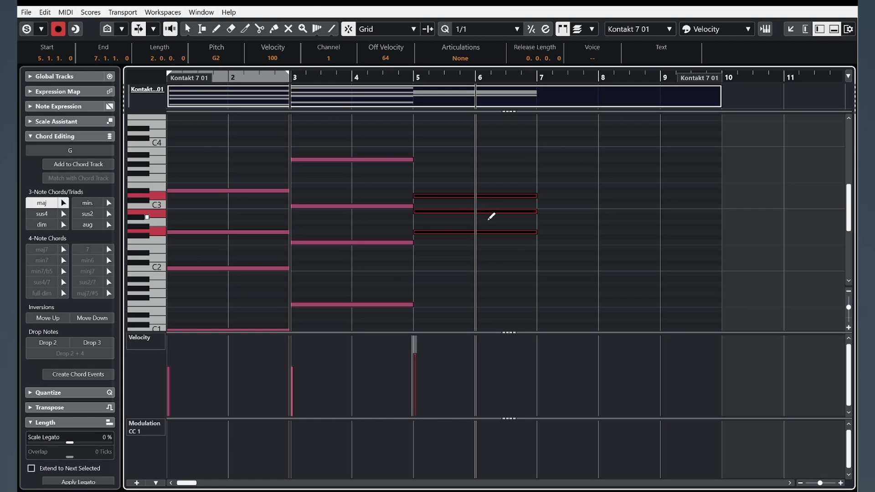
click(188, 30)
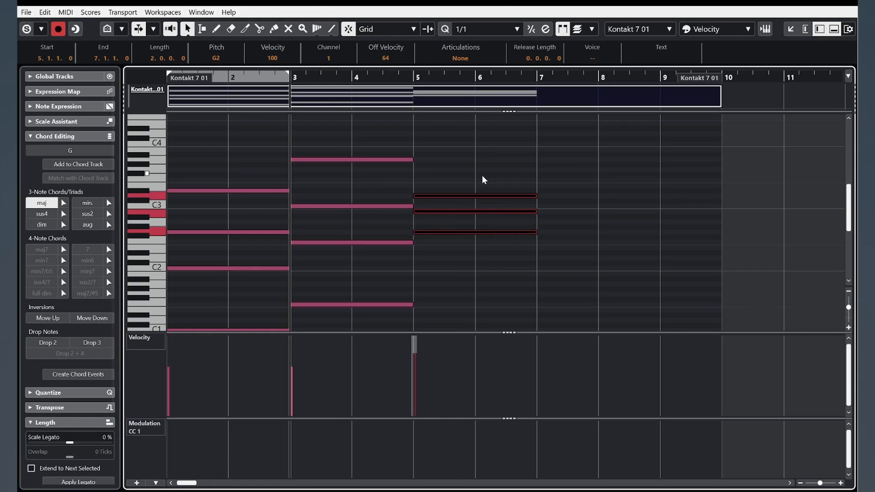
key(Delete)
Copy the F major chord from bar 3 to bar 5 and transpose the copy up two semitones to a G1 root.
drag(445, 308, 350, 140)
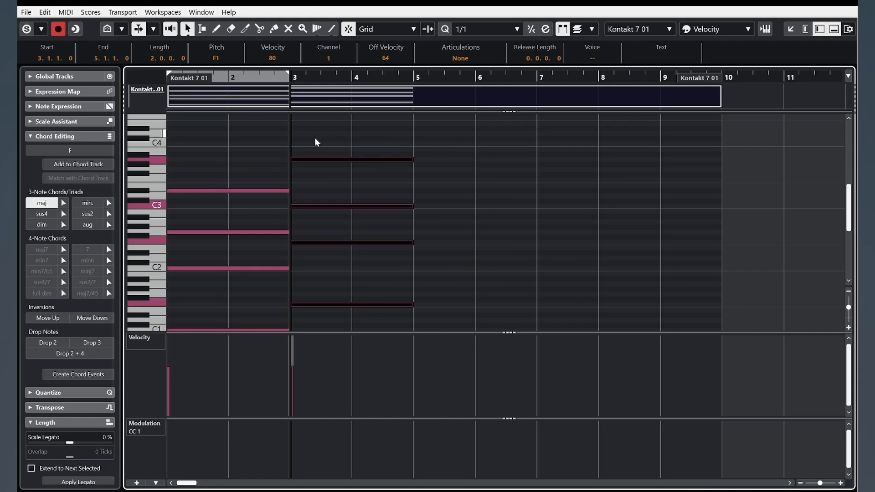
click(416, 79)
key(ctrl+v)
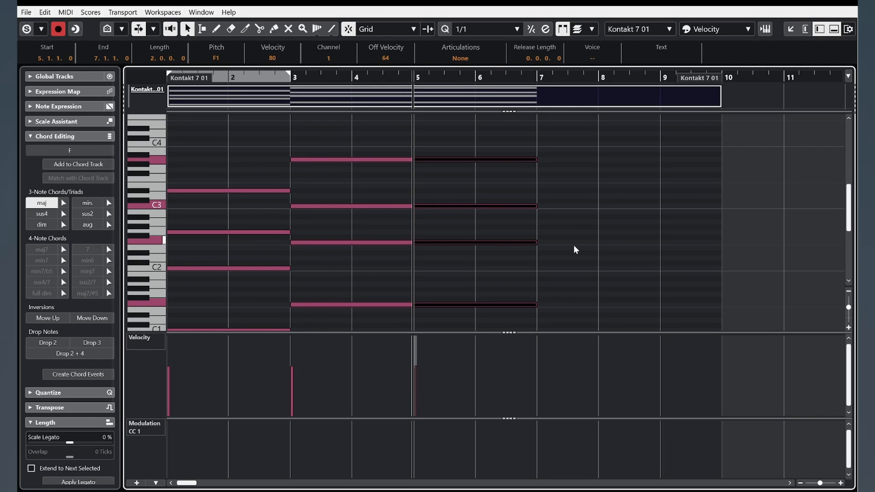
key(Up)
key(Up)
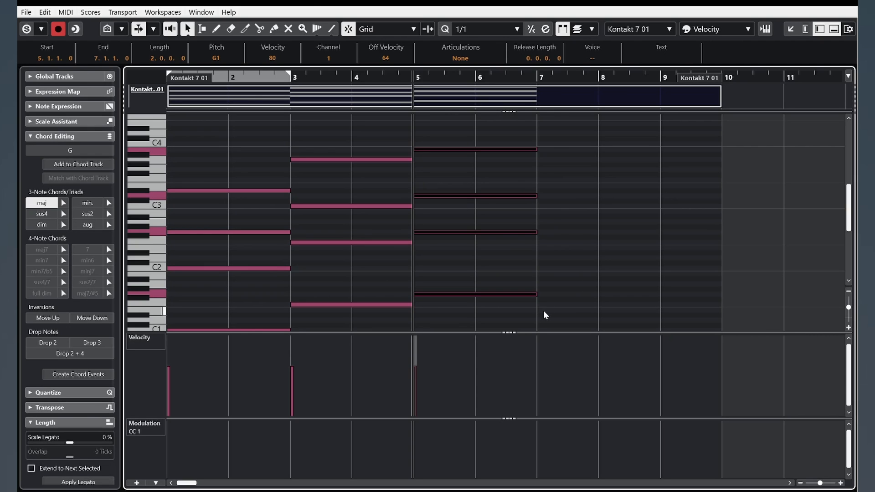
Convert the G chord at bar 5 to a sus4 chord and split all its notes at bar 6.
drag(545, 315, 493, 146)
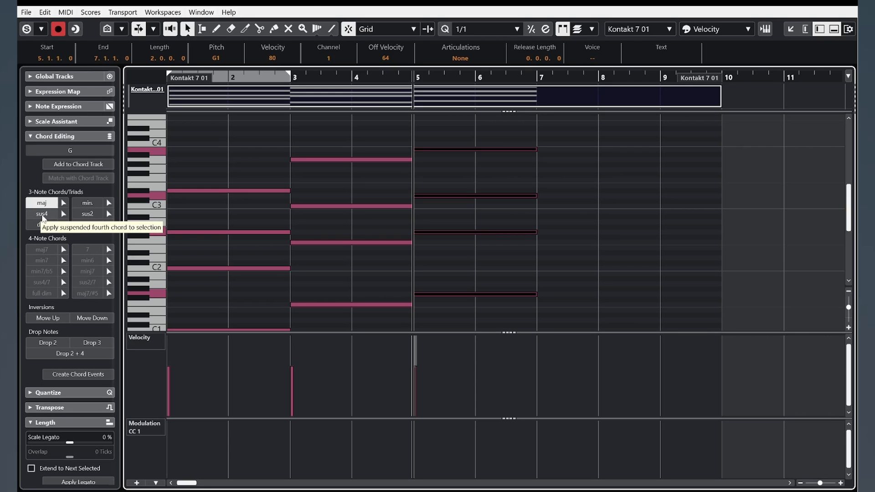
click(42, 213)
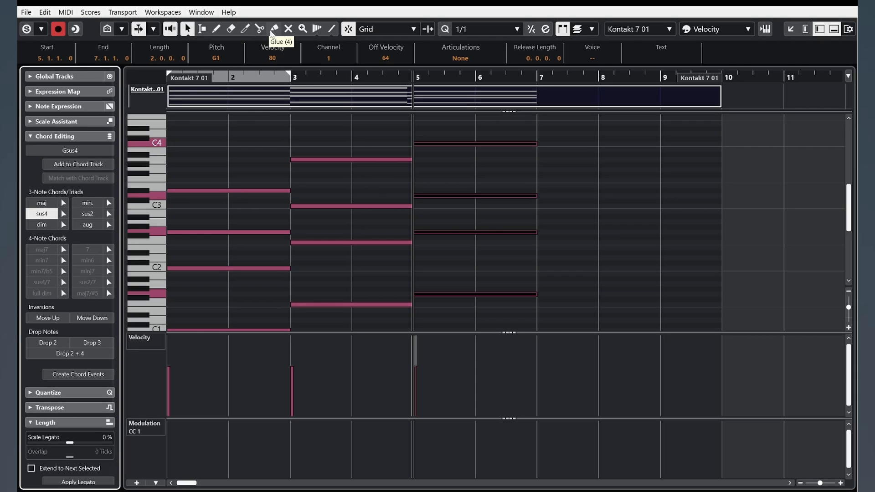
click(256, 31)
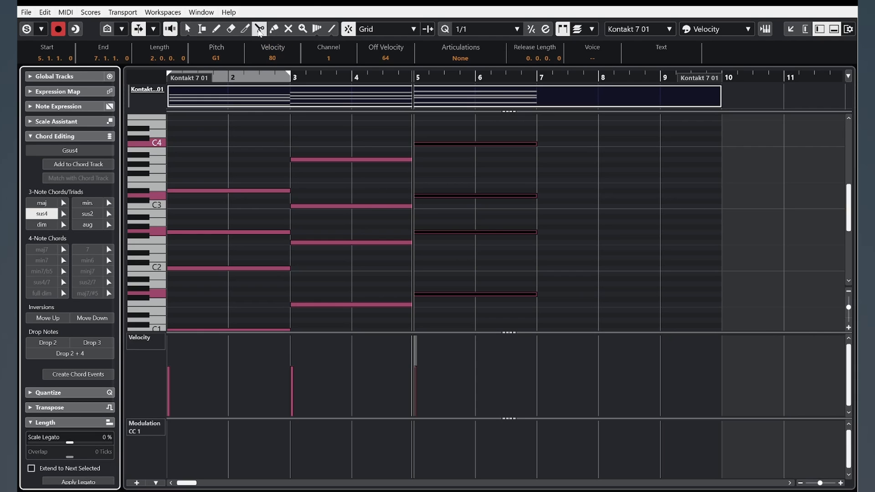
click(484, 145)
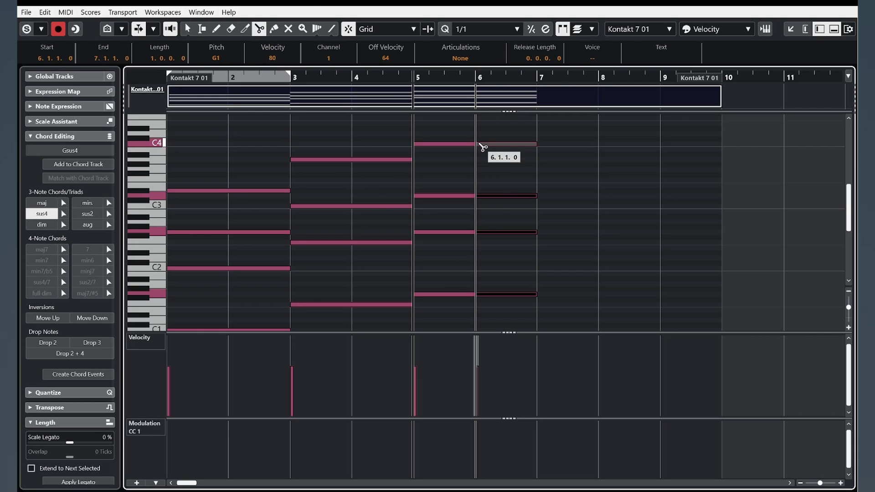
Change the second half of the Gsus4 chord, from bar 6, to G major and play the progression back.
click(187, 29)
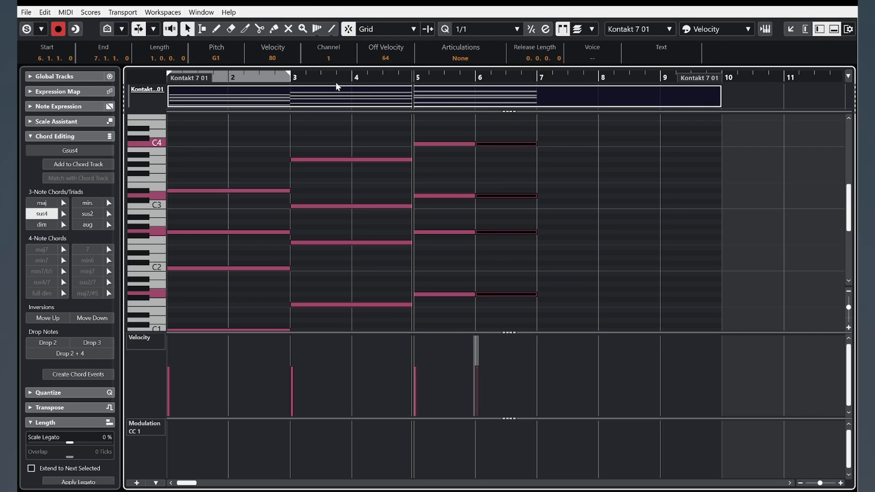
drag(530, 315, 509, 155)
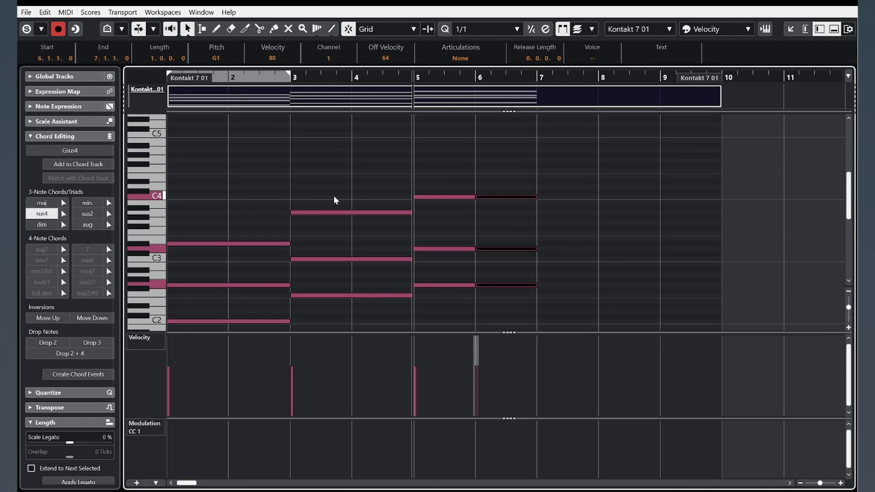
click(41, 202)
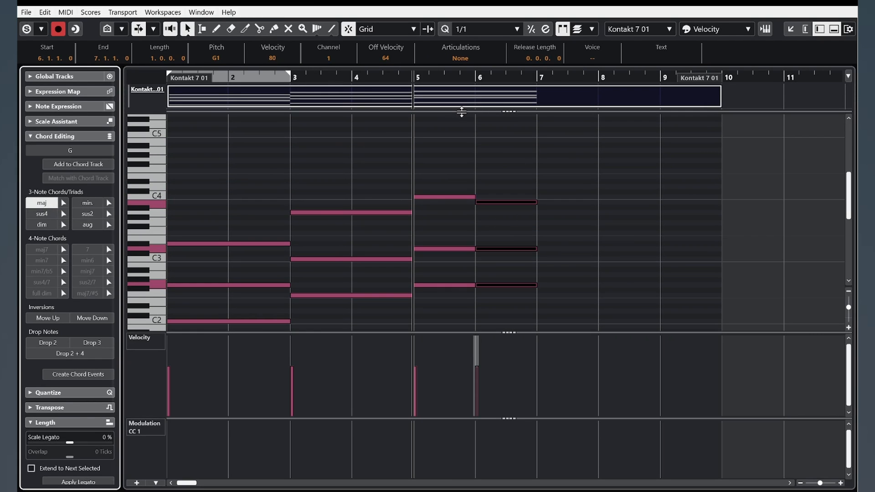
key(space)
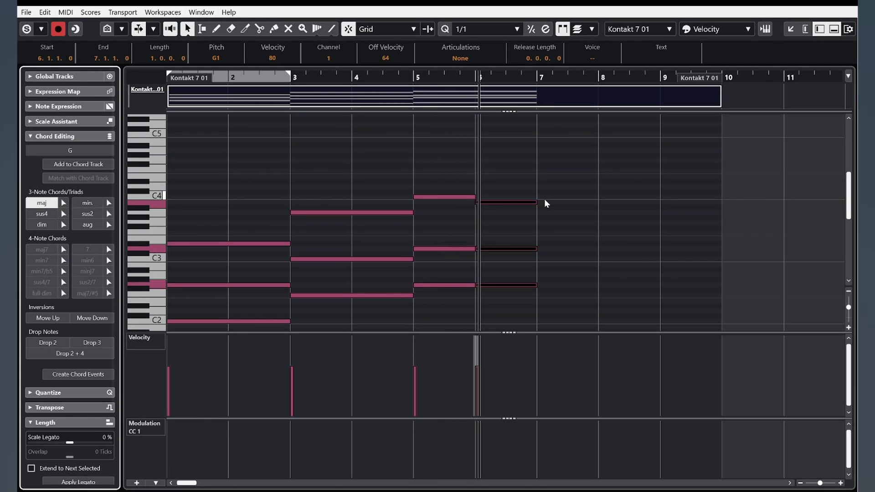
Shorten the MIDI part to end at bar 5 and play back across its end, selecting the notes that lie beyond it.
scroll(545, 199, down, 4)
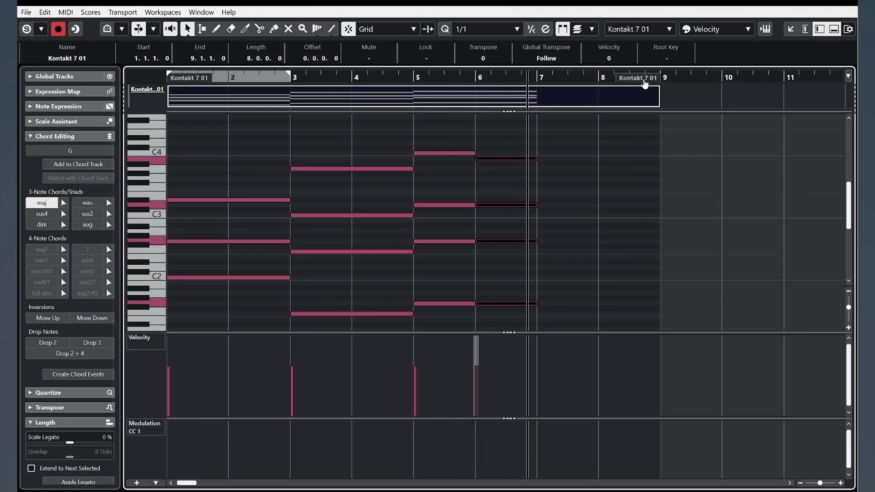
drag(644, 84, 395, 102)
scroll(524, 214, down, 4)
click(552, 268)
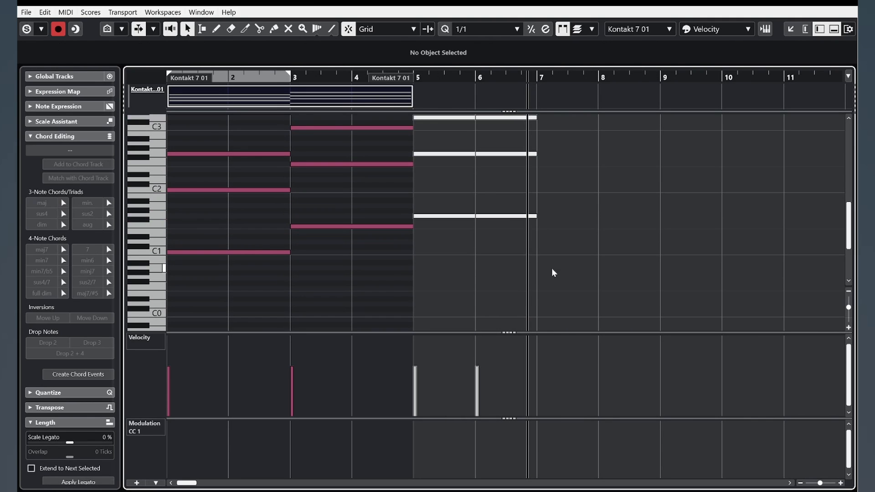
drag(588, 272, 447, 155)
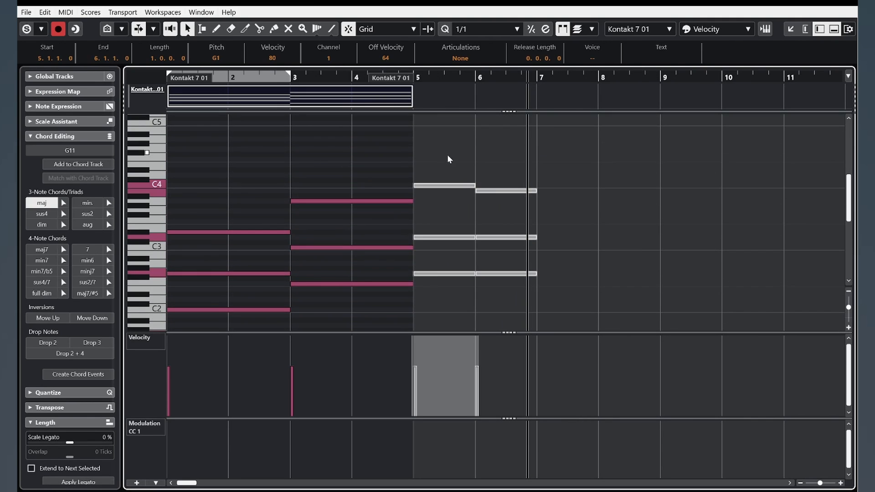
click(443, 160)
click(364, 75)
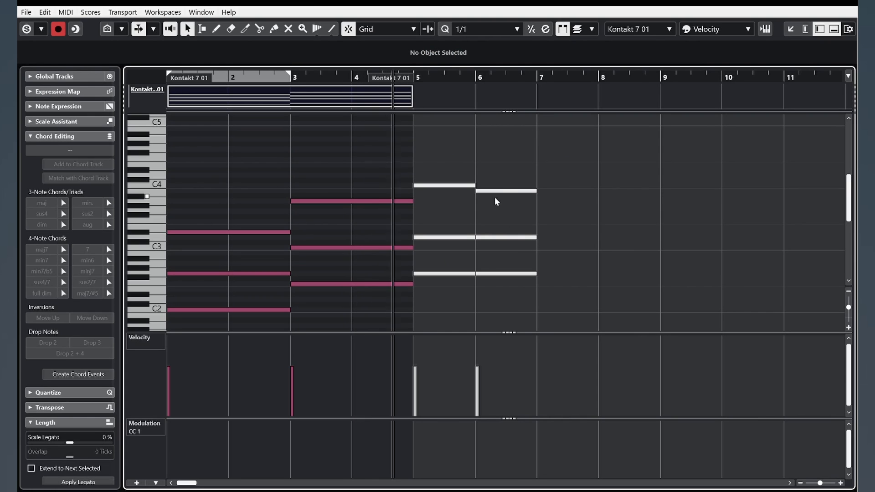
scroll(578, 278, down, 3)
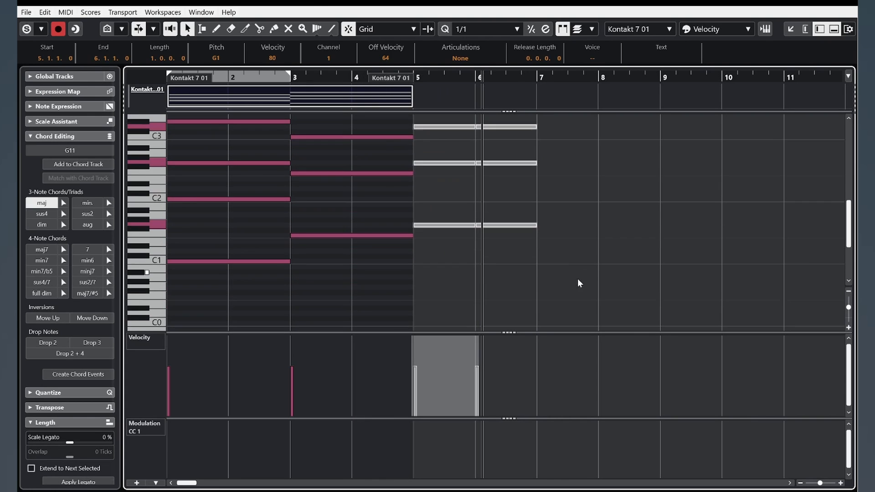
drag(577, 295, 450, 162)
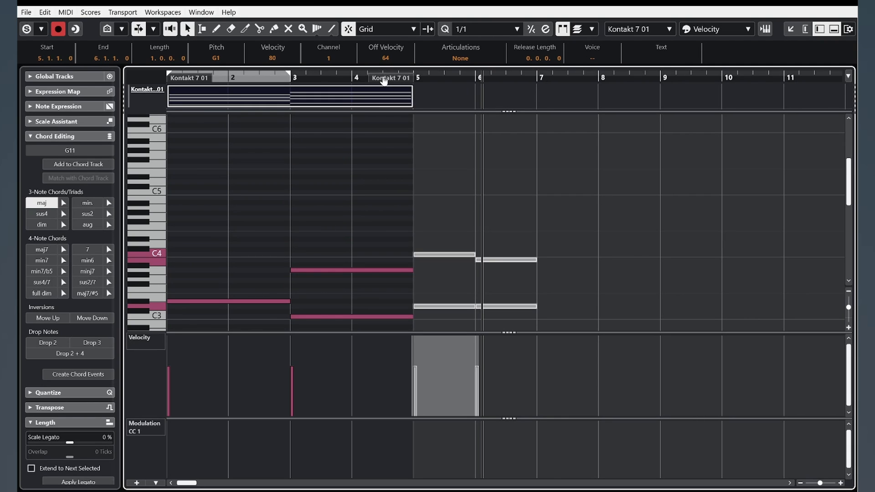
Extend the end of the MIDI part to bar 7 so it covers the G chords and play them back.
drag(387, 81, 512, 83)
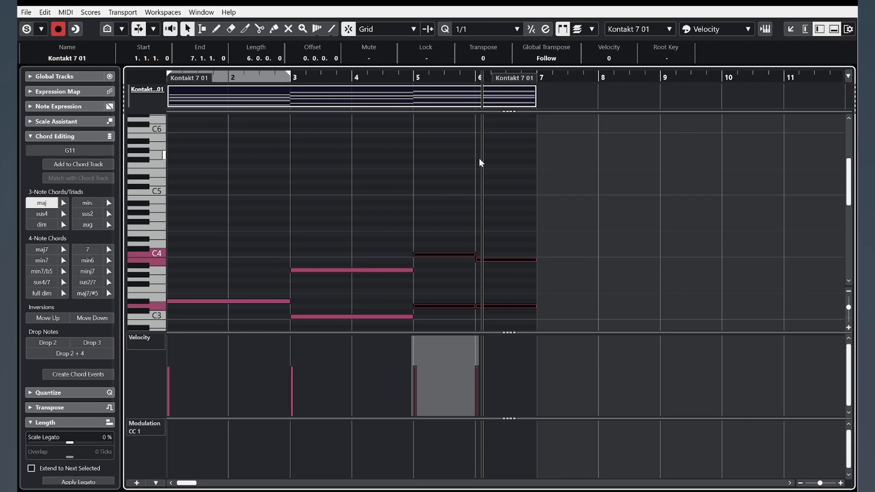
scroll(479, 159, down, 2)
scroll(575, 264, down, 3)
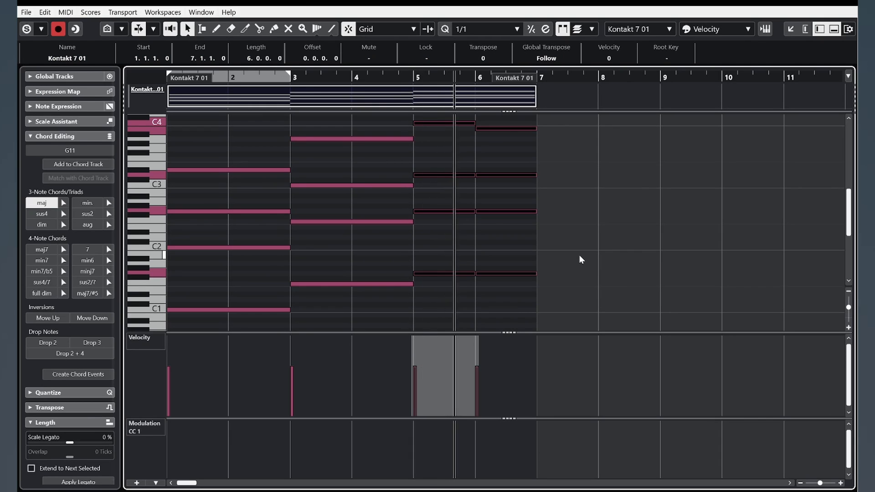
scroll(543, 264, up, 1)
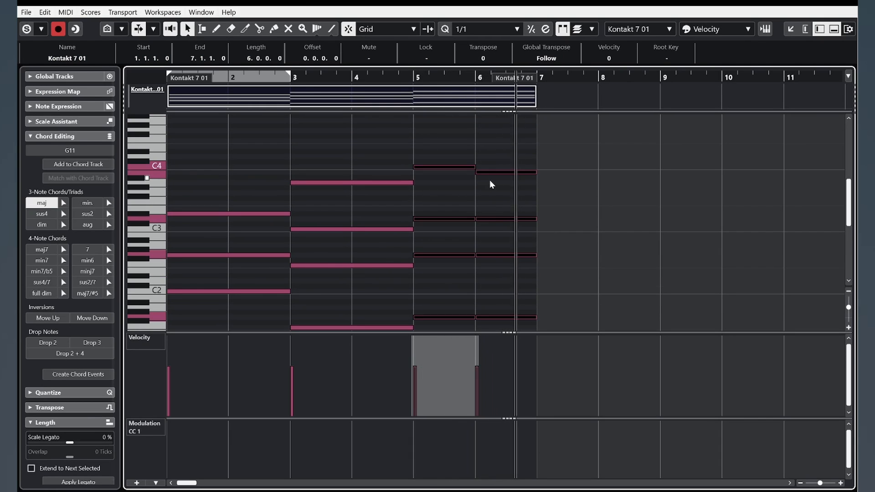
Mute D#3 in the bar 1 chord, C3 at bar 3, C4 at bar 5 and G2 at bar 6.
click(288, 31)
click(346, 229)
click(452, 167)
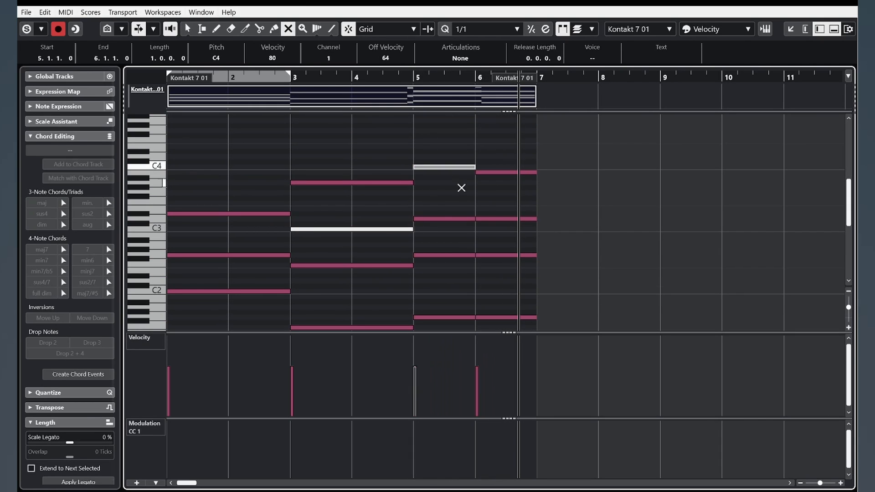
click(492, 255)
click(211, 214)
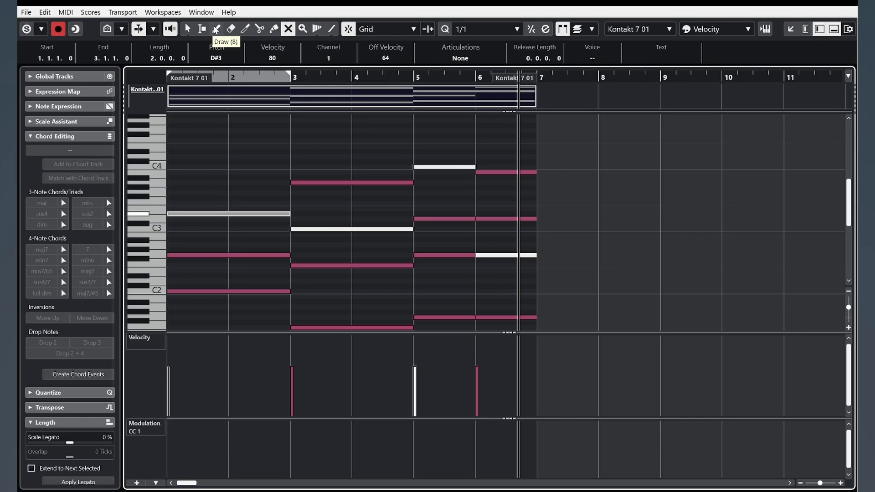
Draw a two-bar C4 note at bar 1 and another two-bar C4 note at bar 3.
click(216, 29)
drag(167, 167, 293, 168)
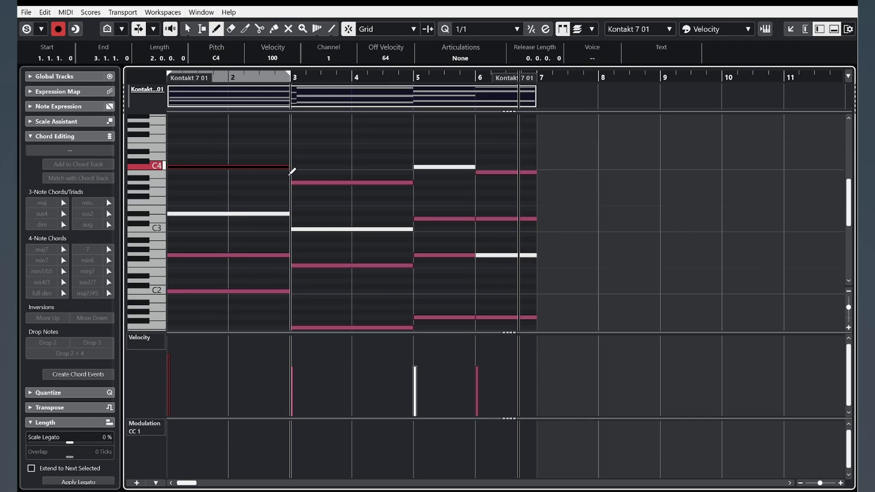
scroll(299, 209, up, 2)
drag(306, 211, 416, 210)
Delete all notes in the part and insert a two-bar major triad on C2 at bar 1.
key(ctrl+a)
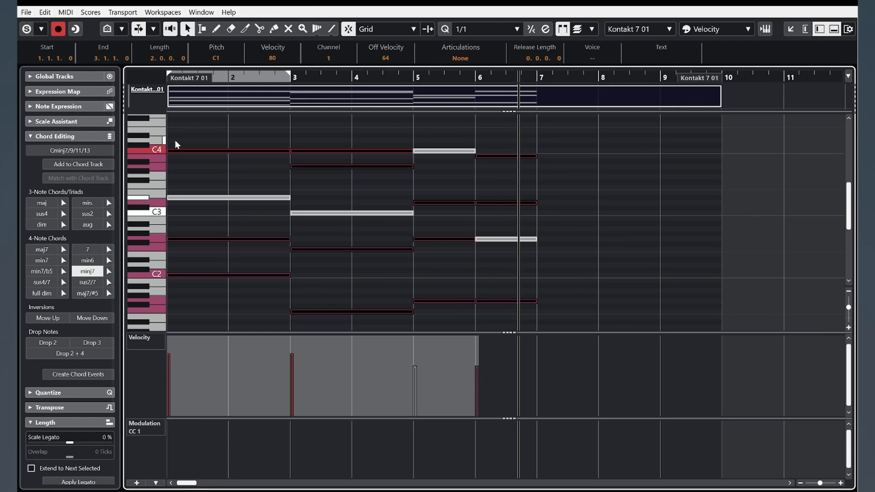
key(Delete)
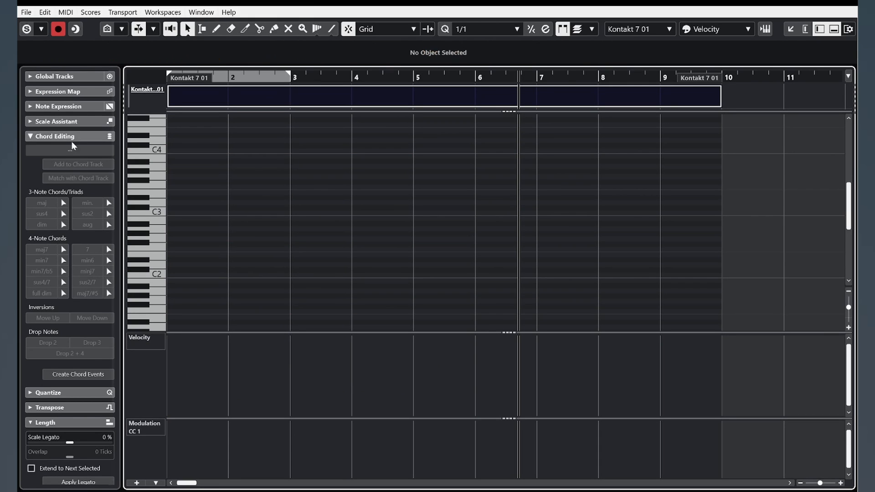
click(63, 203)
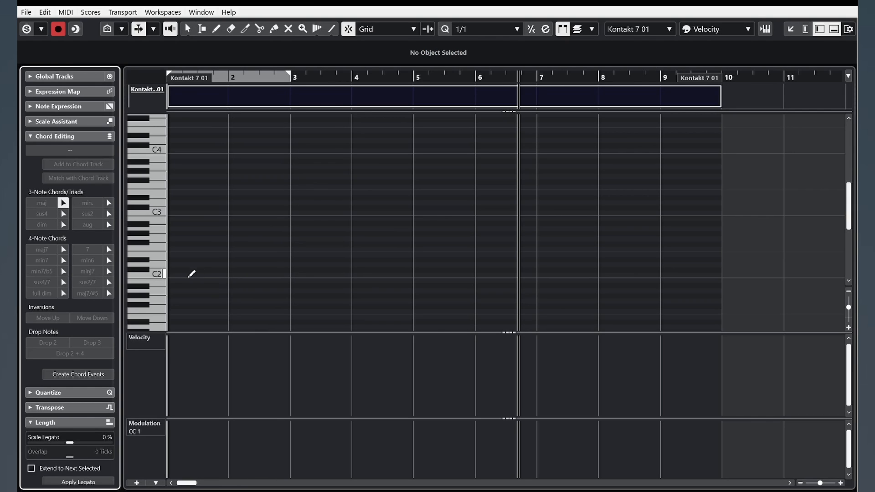
click(180, 274)
drag(254, 275, 289, 272)
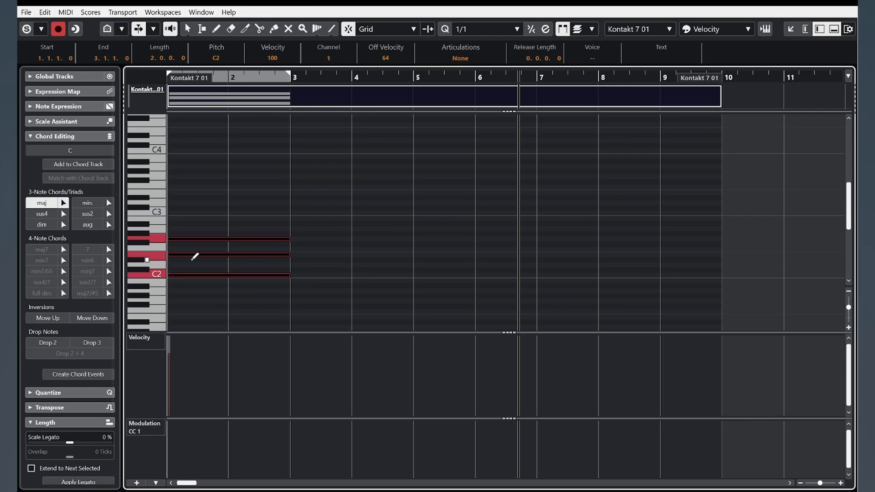
click(187, 29)
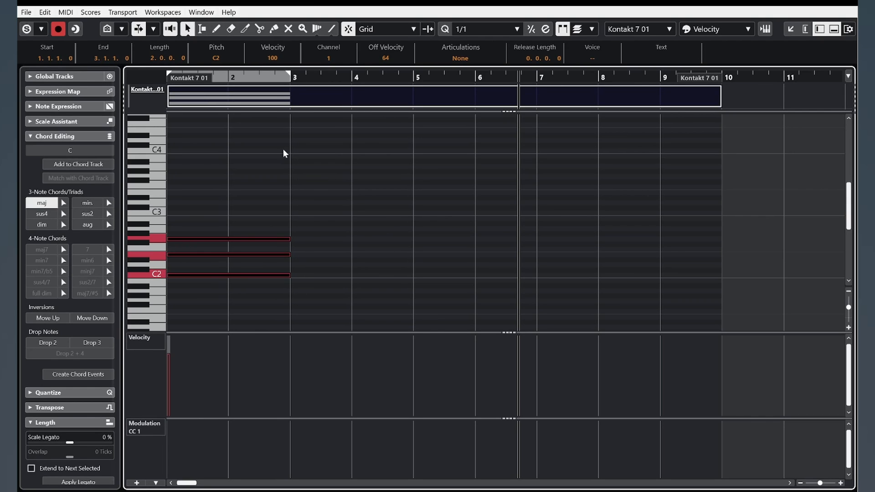
click(283, 153)
Insert a two-bar minor triad on E2 at bar 3.
click(114, 202)
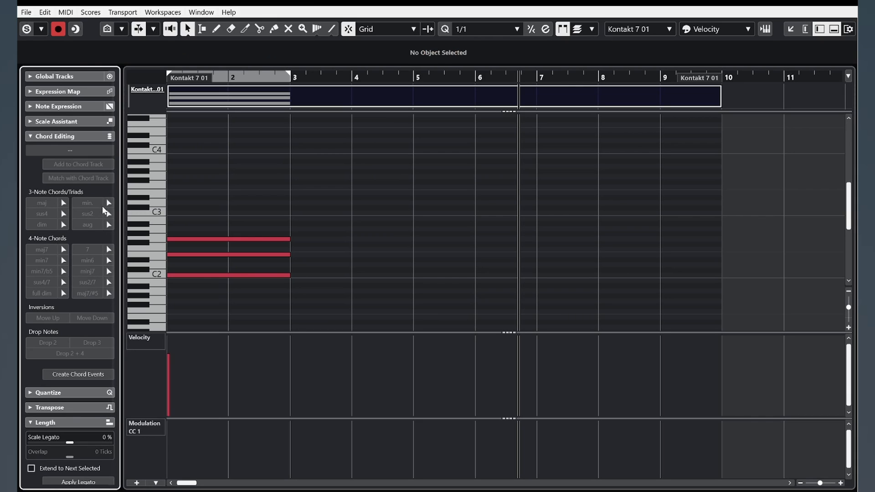
click(108, 203)
drag(304, 253, 410, 254)
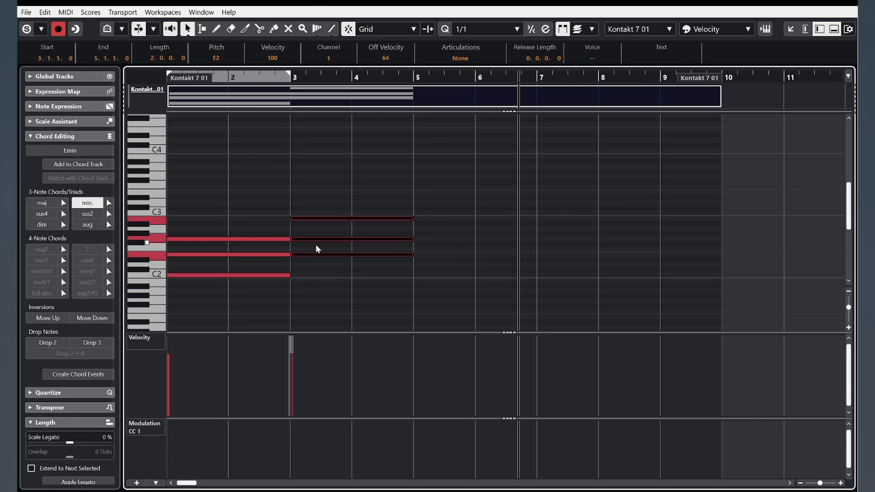
Move the middle notes of both chords, E2 at bar 1 and G2 at bar 3, up one octave.
click(254, 255)
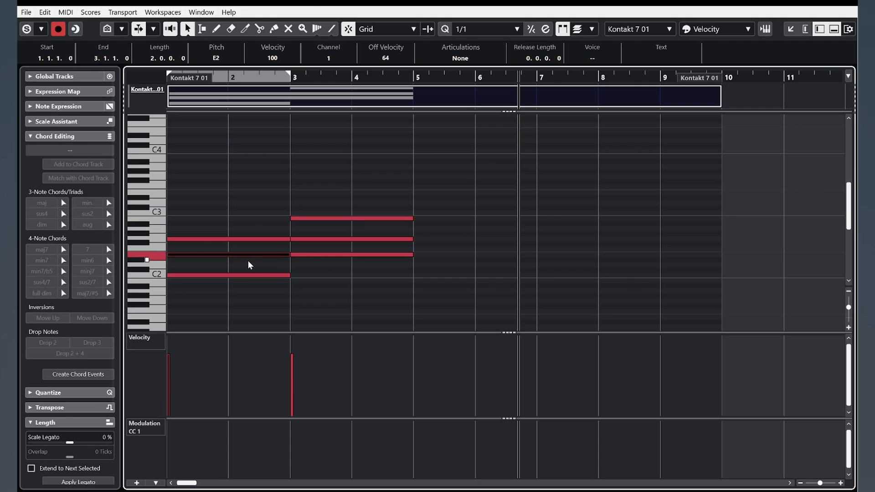
shift+click(320, 239)
key(shift+Up)
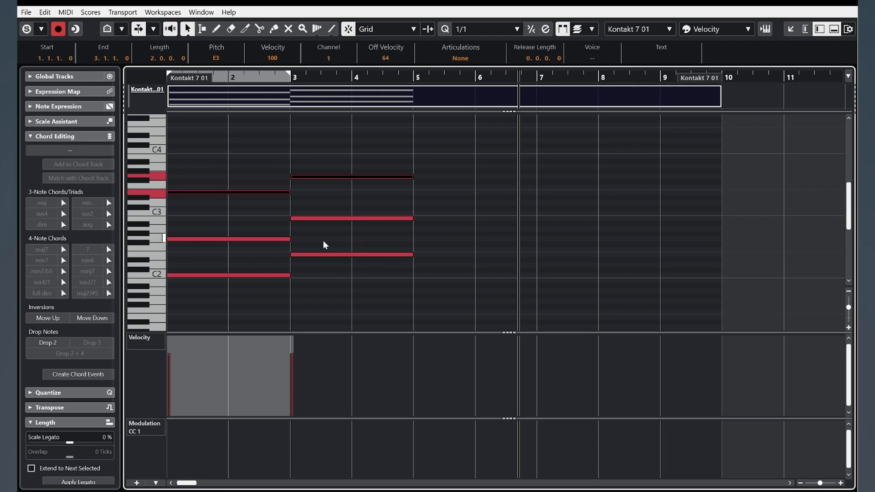
click(314, 182)
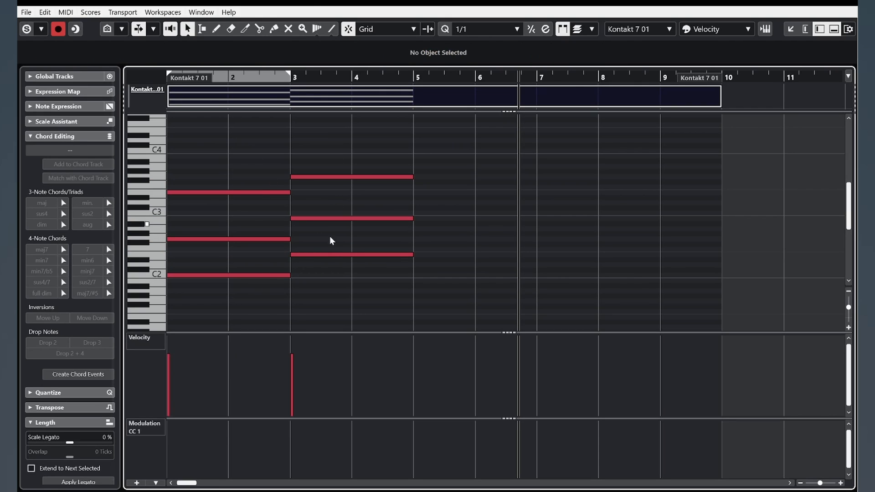
drag(257, 157, 299, 202)
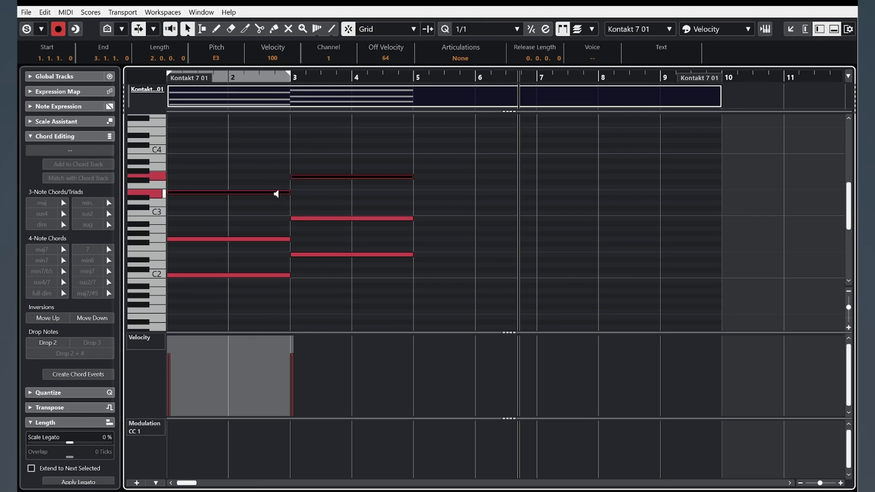
drag(346, 299, 272, 286)
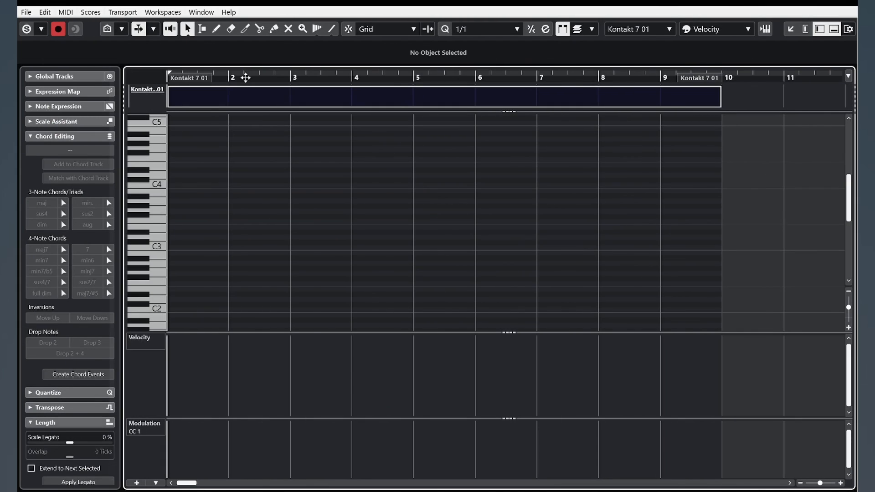
Draw a scattering of off-grid notes with varied lengths, from C3 up to D4, across bars 1 to 9.
click(216, 29)
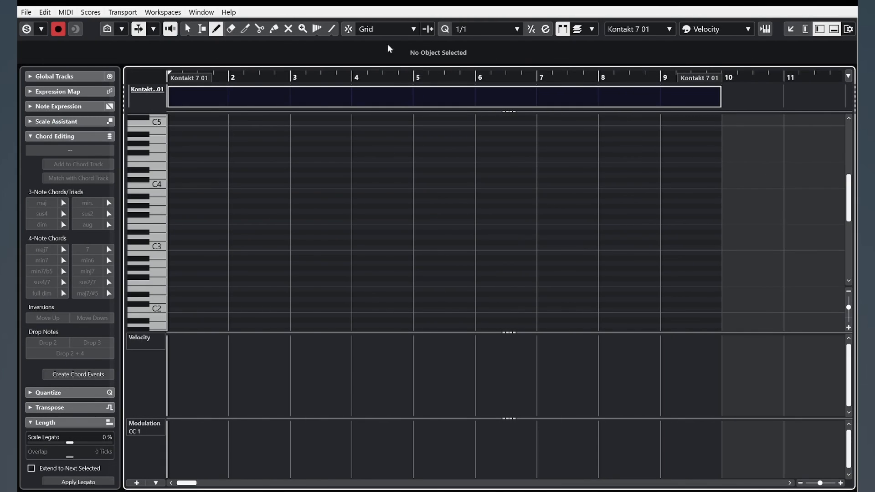
click(176, 247)
click(209, 227)
click(269, 206)
click(347, 191)
drag(353, 227, 449, 227)
drag(487, 206, 499, 206)
drag(503, 175, 547, 175)
drag(579, 196, 639, 196)
drag(574, 232, 692, 232)
drag(691, 175, 721, 176)
key(1)
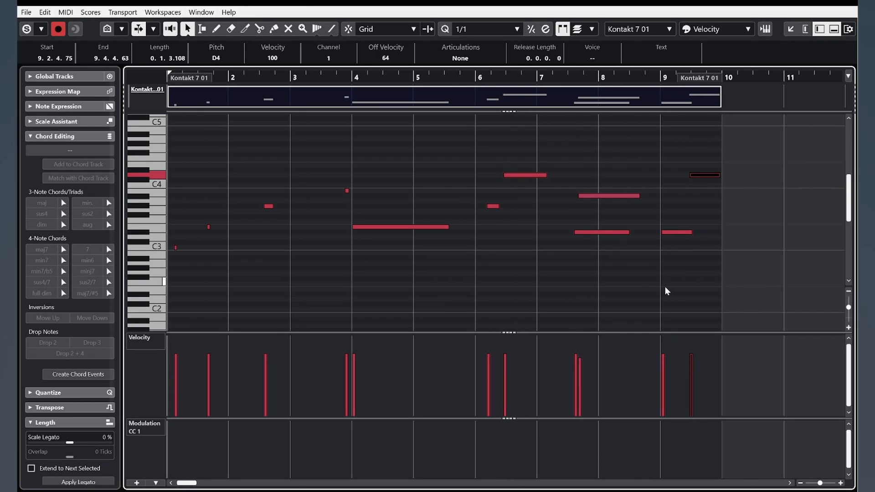
Enable snap and quantize all the notes to the 1/8 preset.
key(ctrl+a)
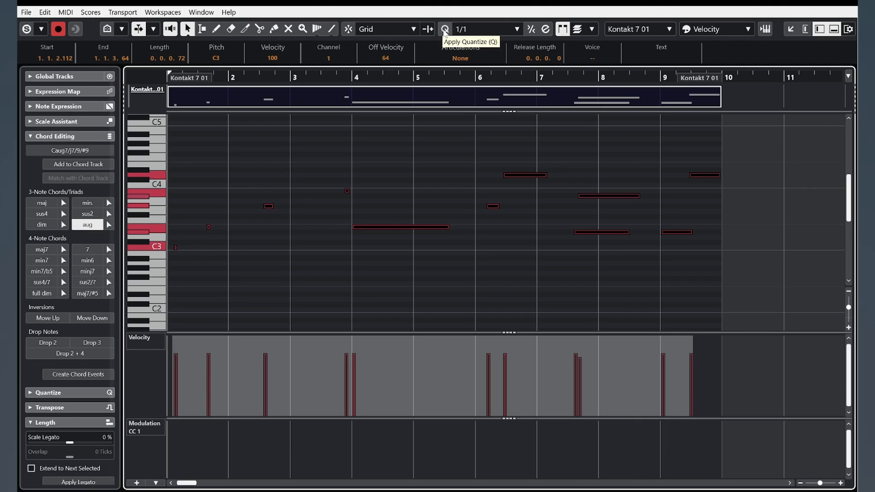
click(347, 30)
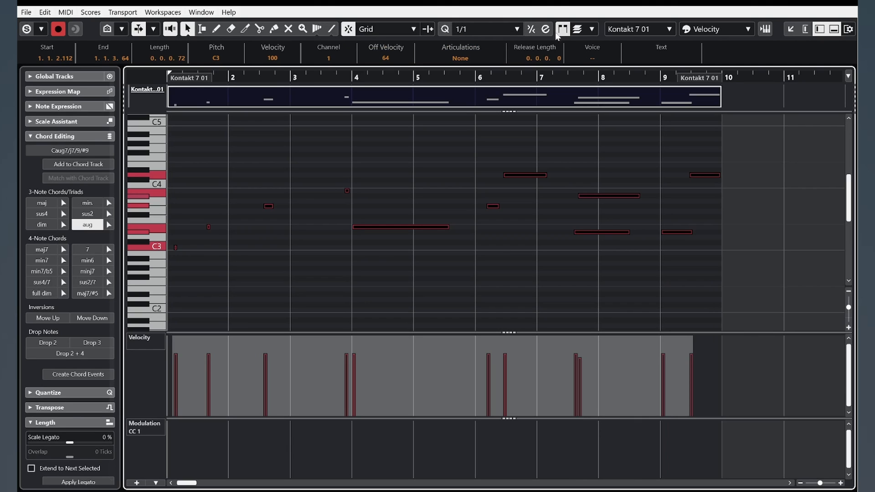
click(445, 30)
key(ctrl+z)
click(477, 29)
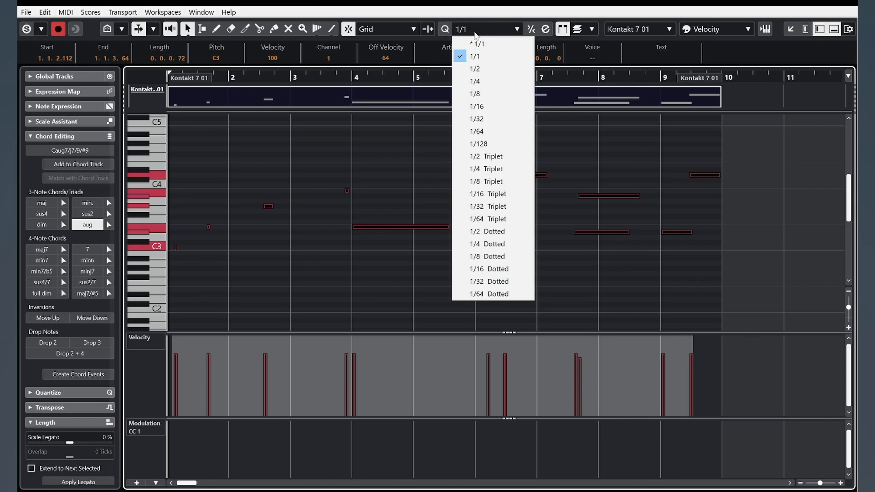
click(483, 98)
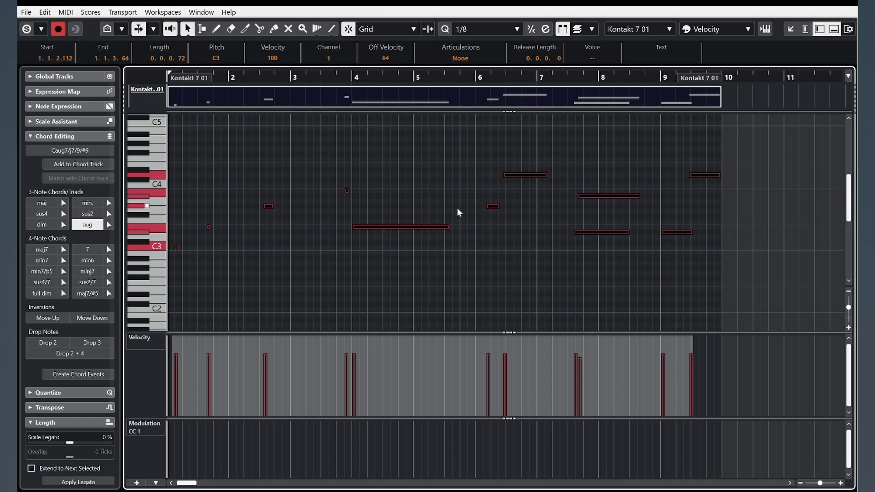
key(q)
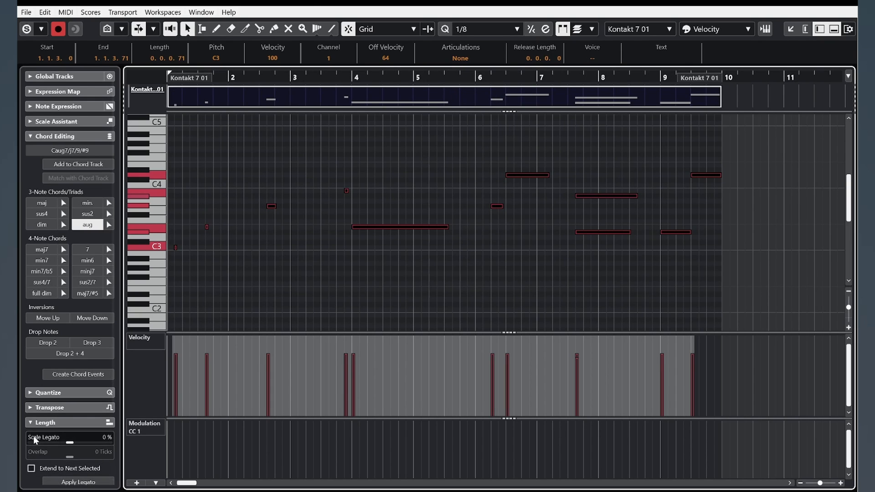
Scale the length of all selected notes by -6 % and apply fixed lengths of 1/8 to them.
click(45, 424)
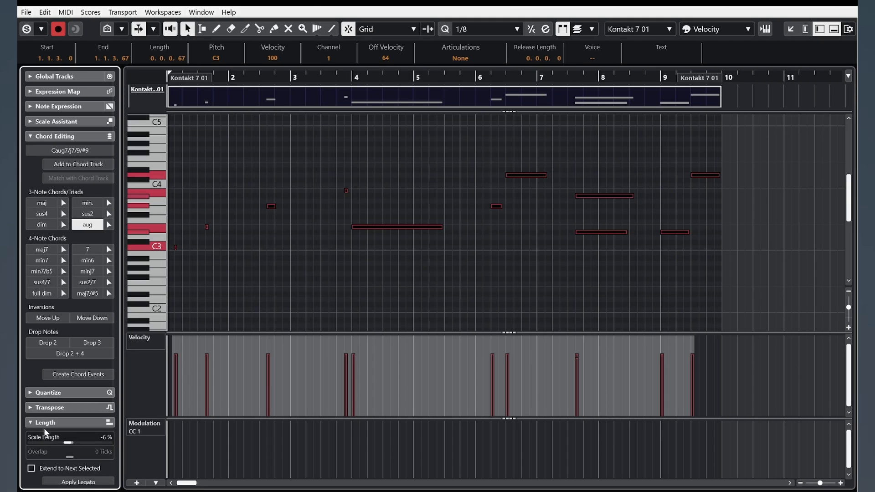
click(44, 424)
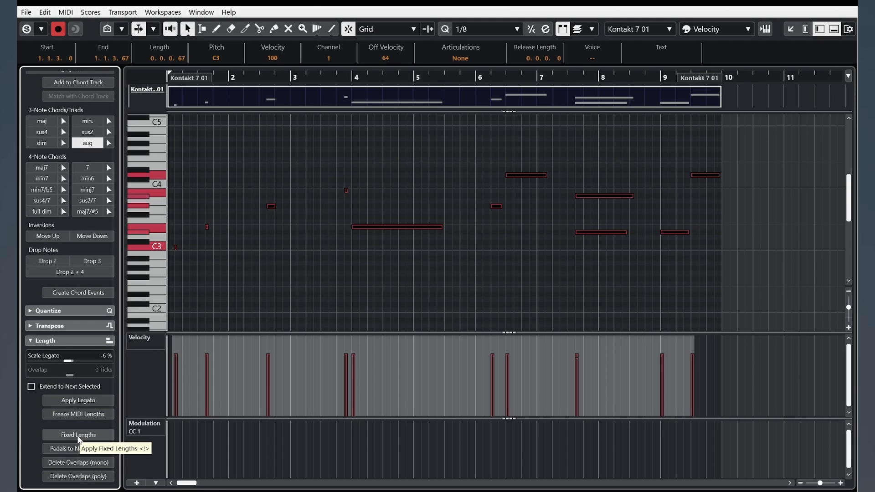
click(79, 437)
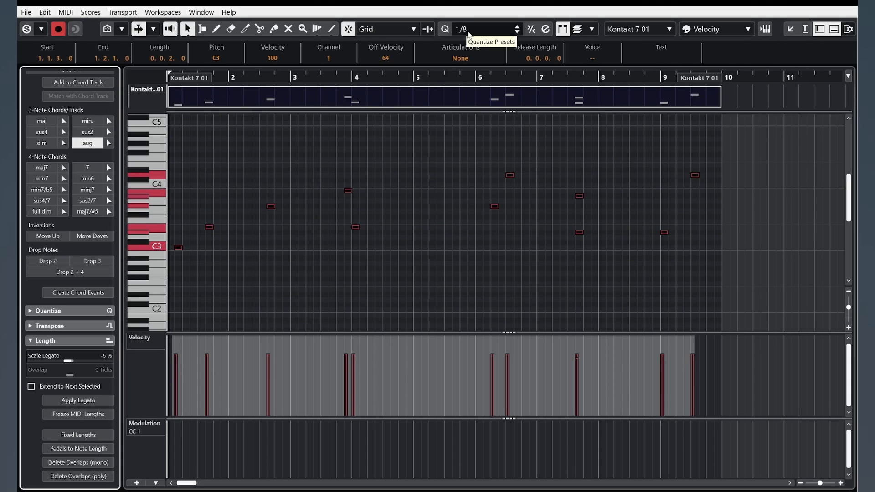
Set the quantize preset to 1/1 and apply fixed lengths to all selected notes.
click(468, 34)
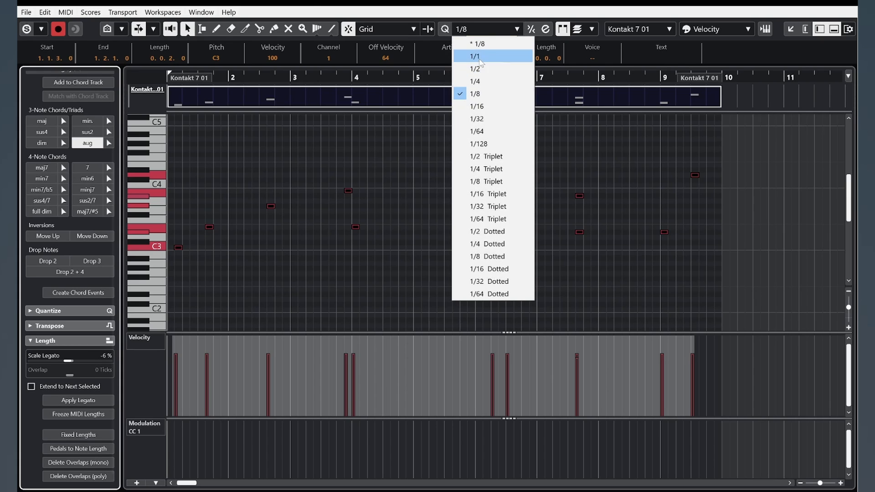
click(480, 58)
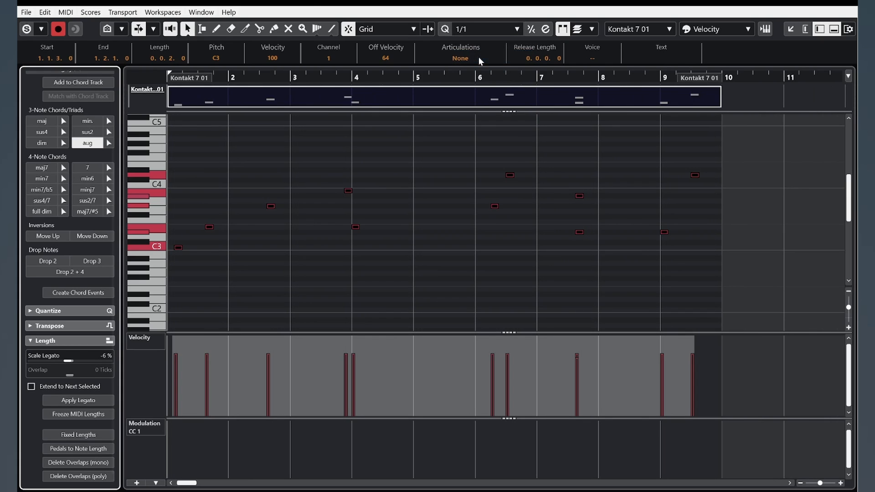
click(78, 435)
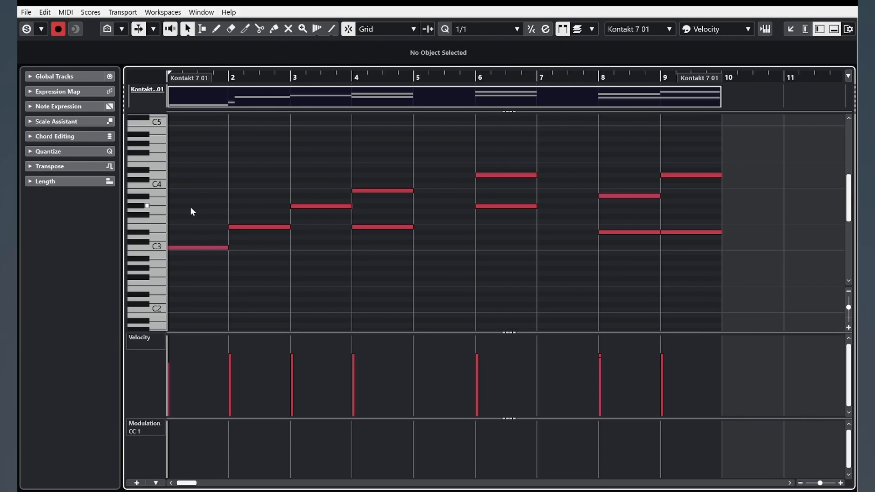
Select the C3 note at bar 1 and raise its pitch value to D#3.
key(Right)
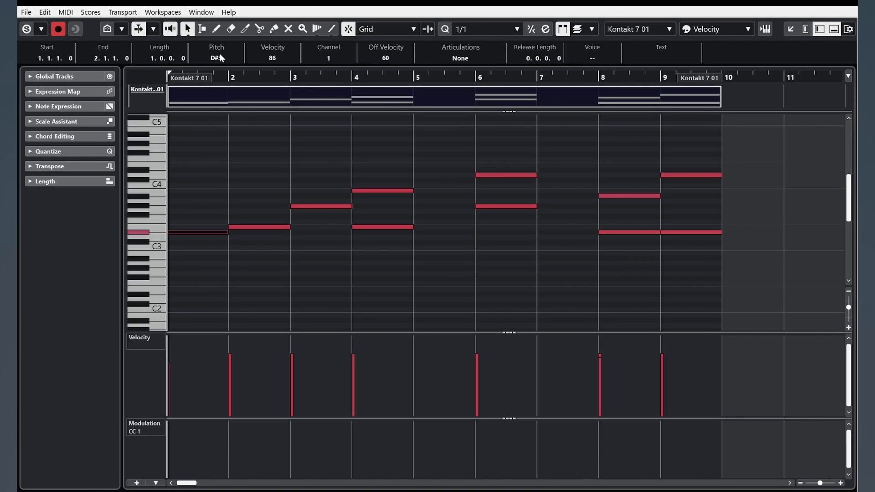
drag(219, 62, 221, 19)
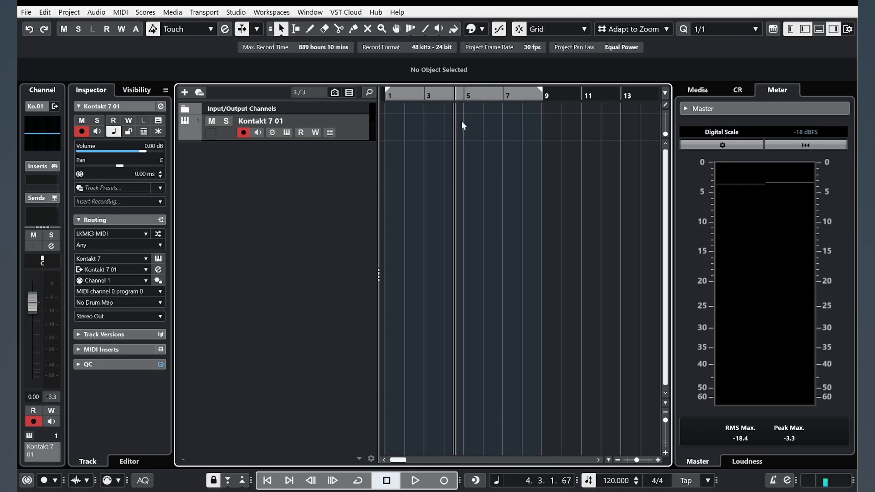
In a new eight-bar part on the Kontakt 7 01 track, insert a two-bar minor triad on C2 at bar 1.
double_click(398, 124)
double_click(479, 125)
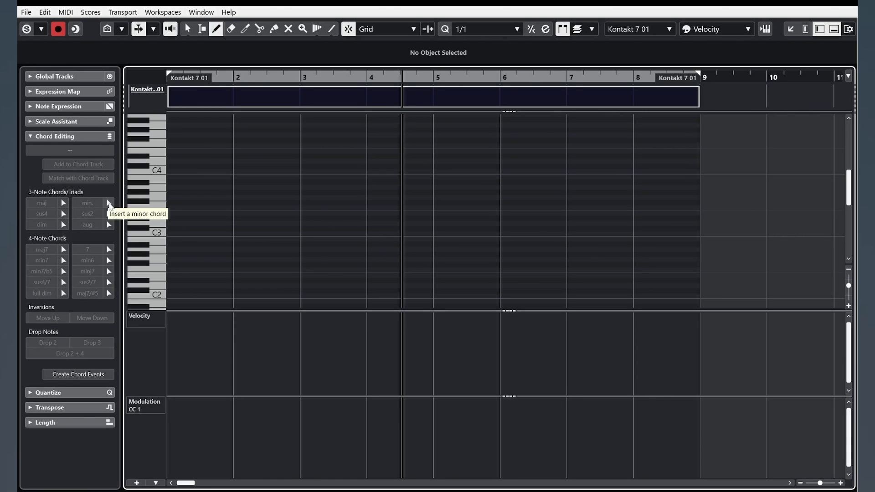
click(108, 203)
drag(175, 291, 292, 289)
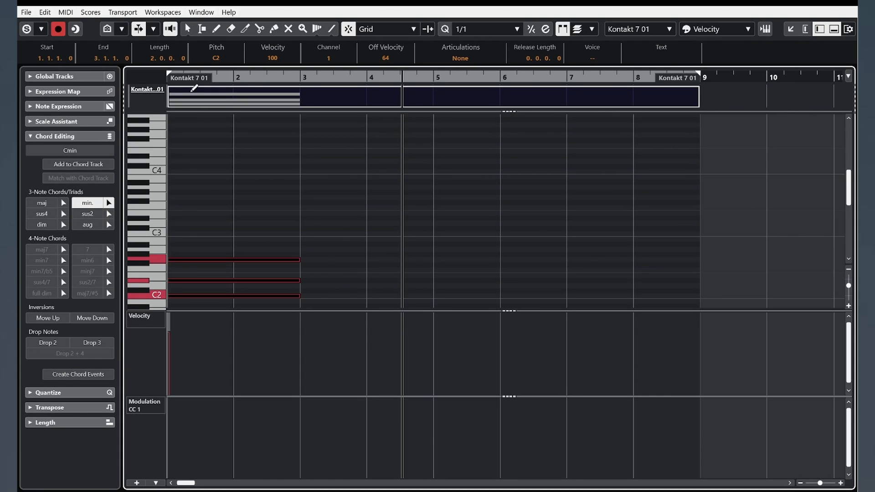
click(340, 244)
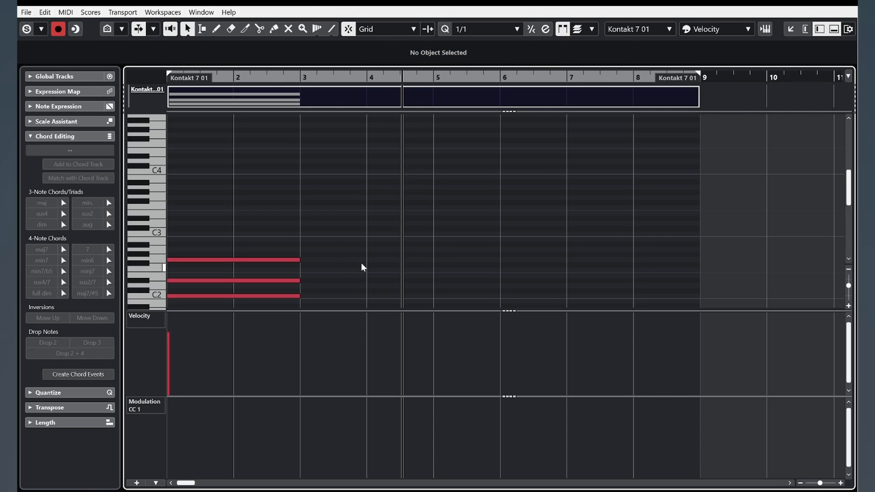
Move the chord's middle note, D#2, up one octave to D#3.
scroll(361, 262, down, 3)
scroll(384, 245, up, 1)
click(263, 203)
key(shift+Up)
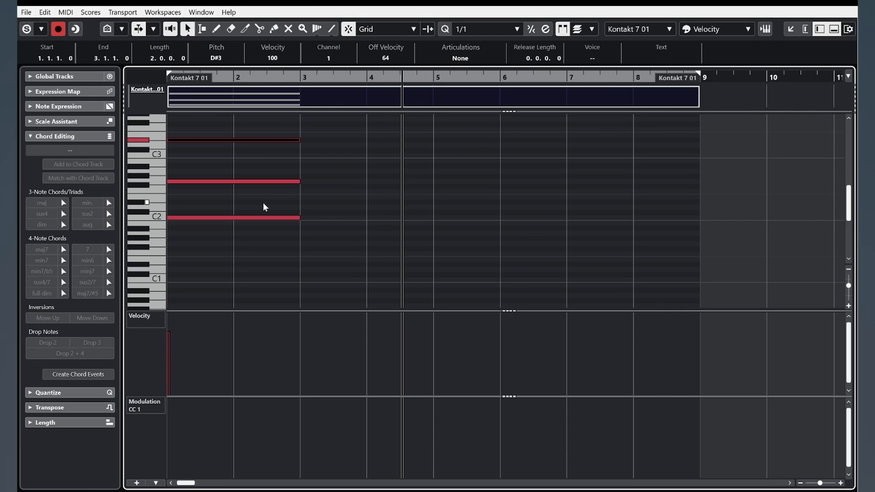
Double the chord's C2 root one octave lower on C1.
click(239, 247)
click(228, 217)
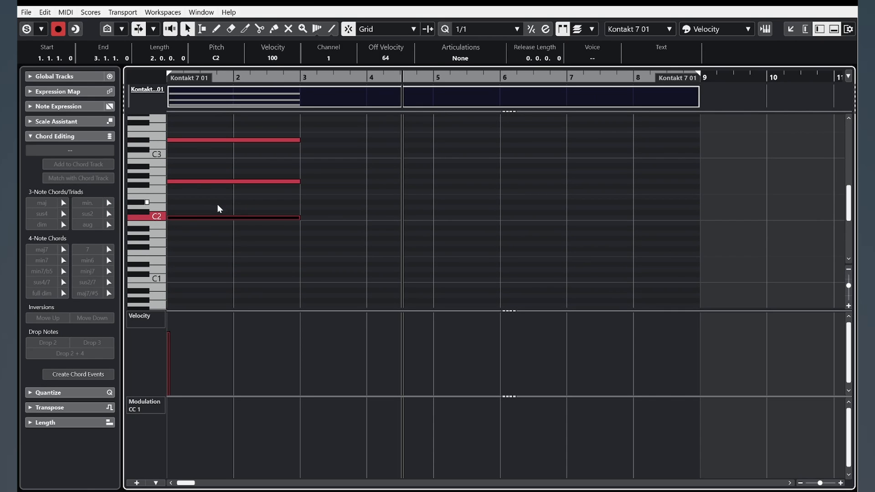
drag(245, 80, 129, 69)
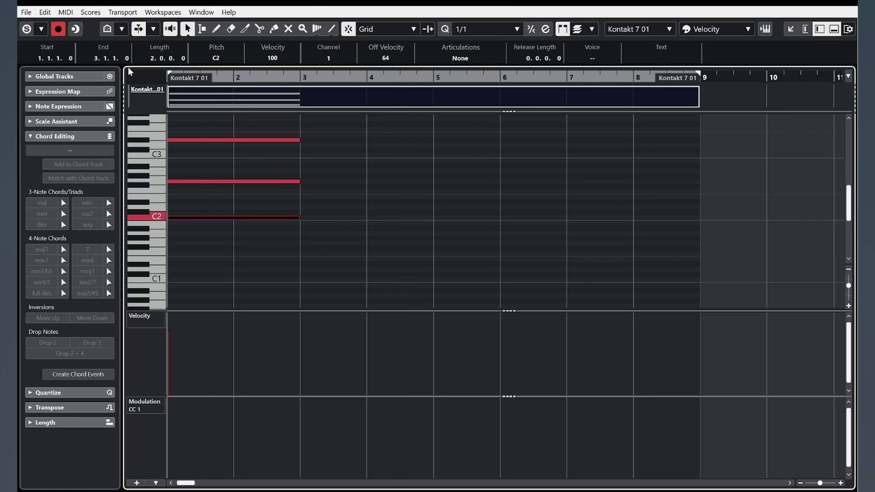
key(shift+Down)
Set the velocity of all four chord notes to 127.
drag(317, 289, 229, 133)
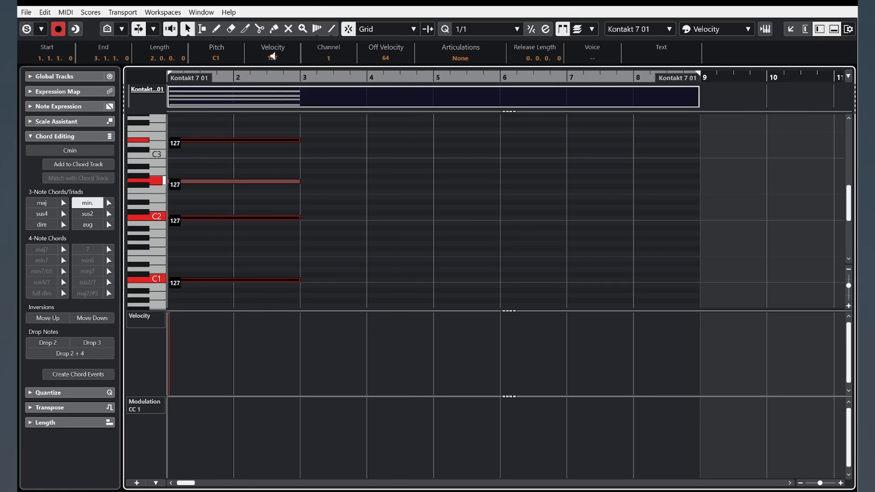
click(360, 275)
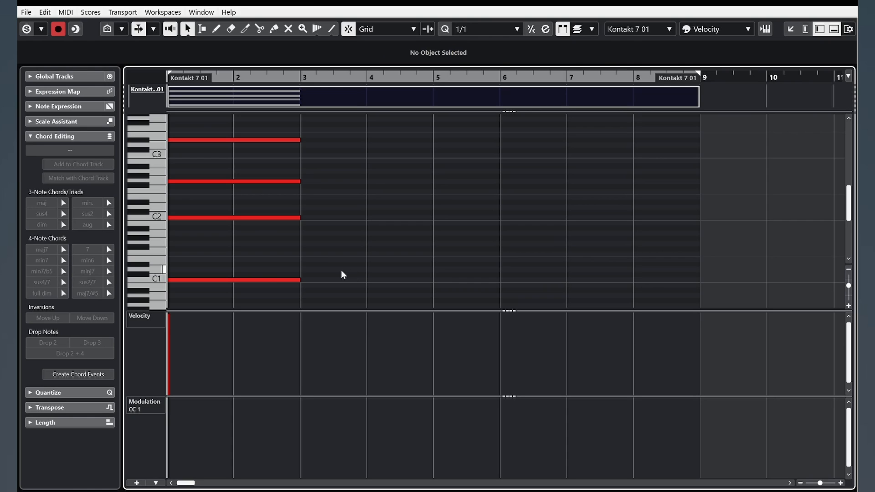
Lengthen all four chord notes to four bars and play the chord back from the start.
key(space)
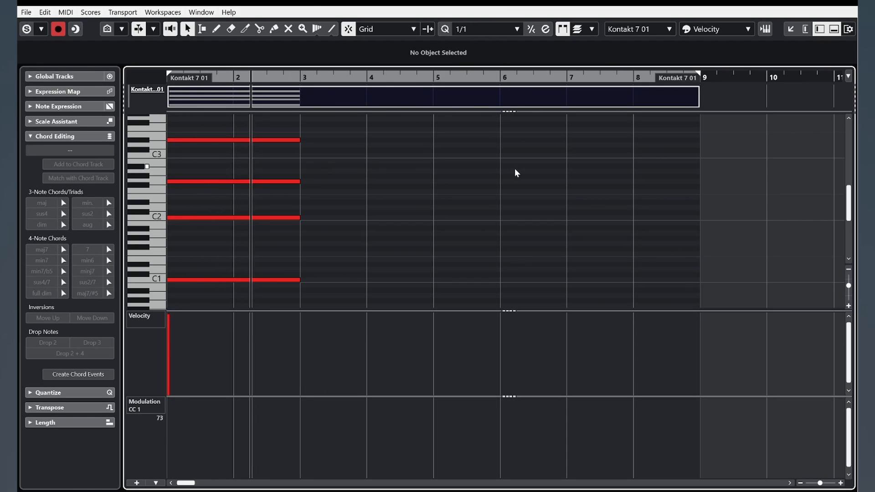
key(space)
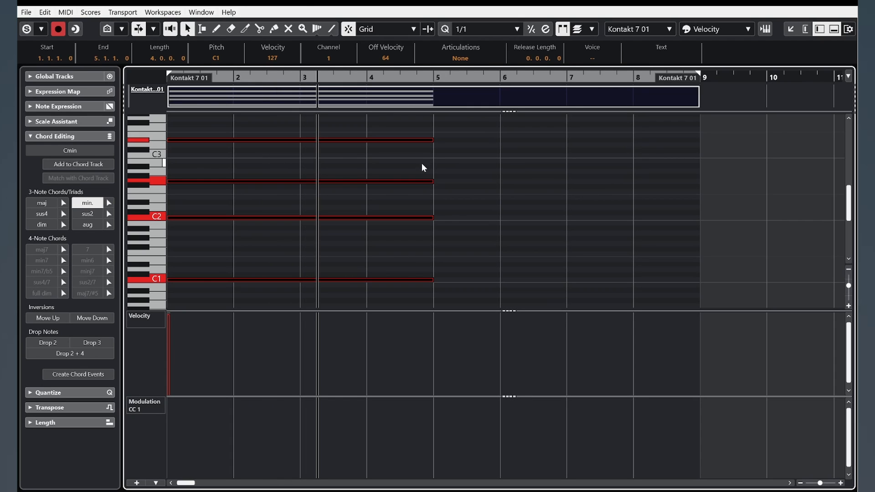
drag(240, 78, 79, 74)
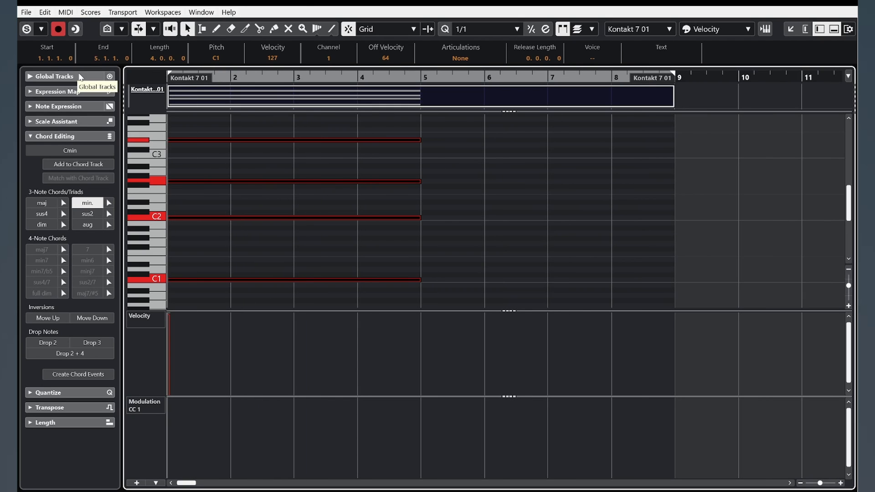
key(space)
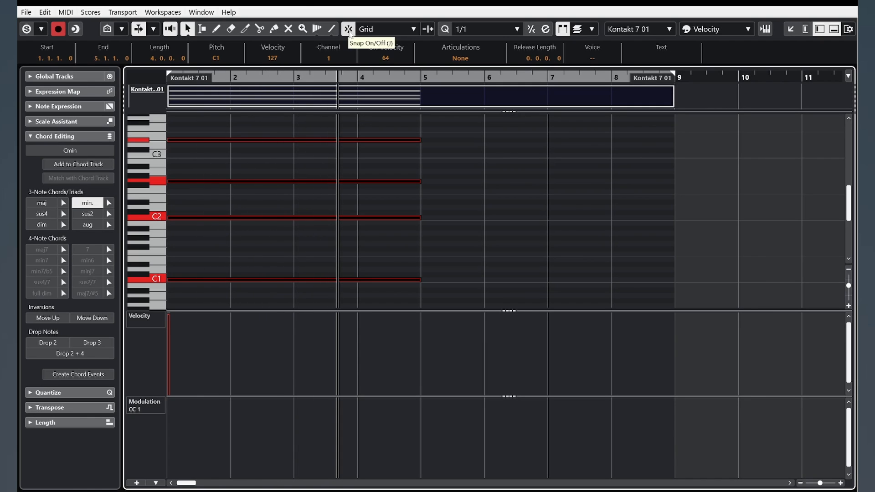
With snap off, draw a CC 1 modulation curve rising to a peak near bar 3 and falling until bar 5, and play it back.
click(215, 30)
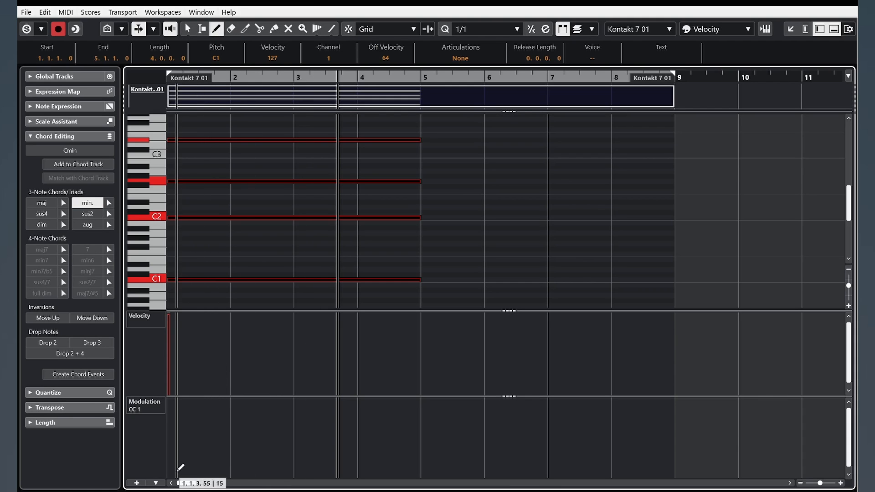
mouse_move(168, 462)
mouse_down()
mouse_move(250, 426)
mouse_move(294, 418)
mouse_move(379, 442)
mouse_move(422, 471)
mouse_up()
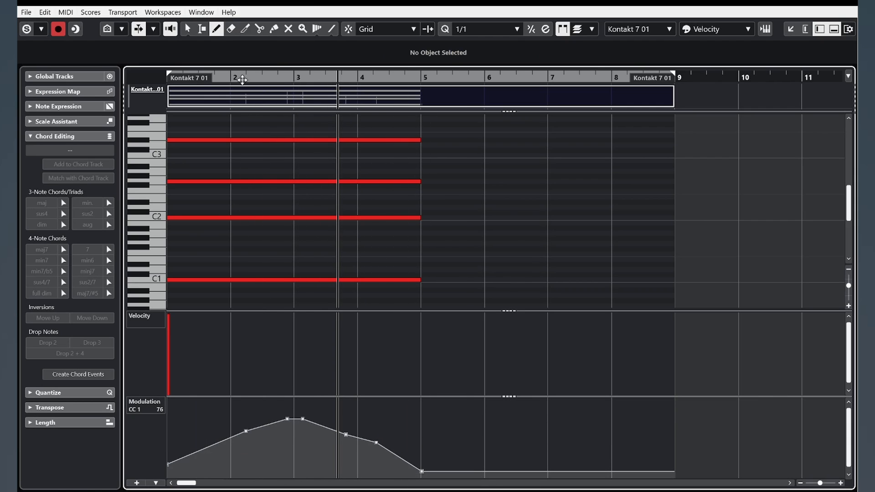
key(space)
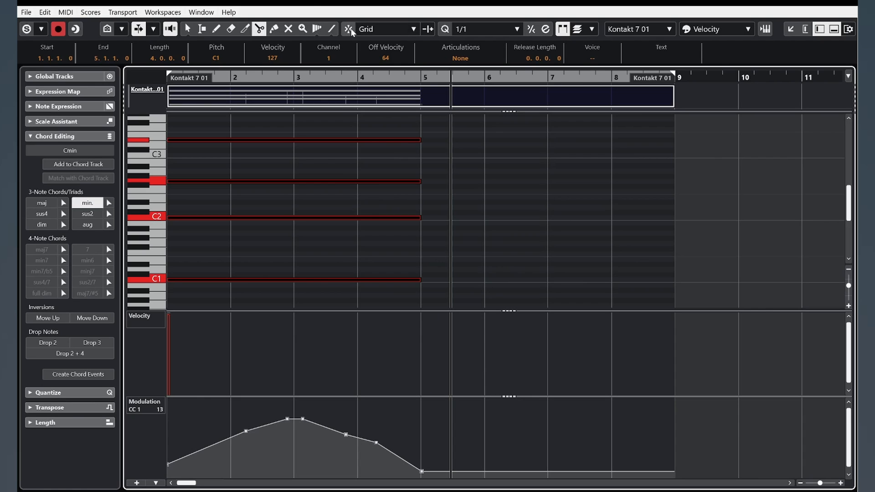
Split the chord notes at bar 3 and transpose the second half down two semitones.
click(299, 141)
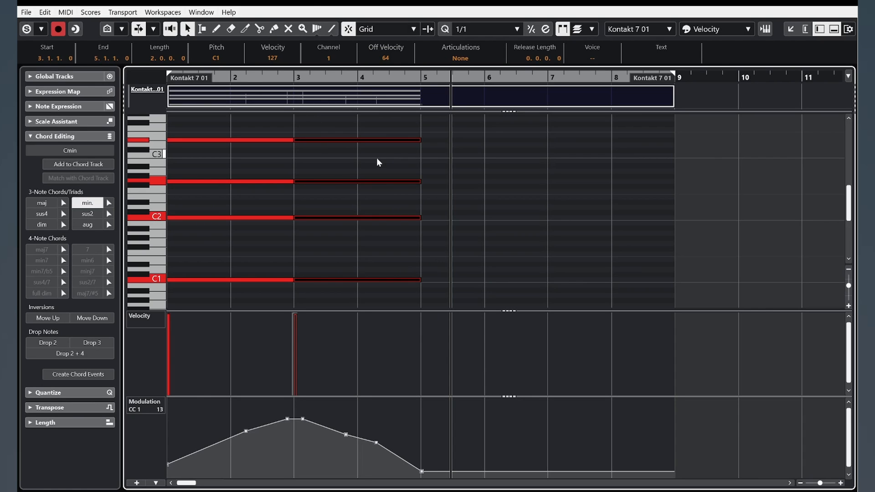
key(Down)
key(Down)
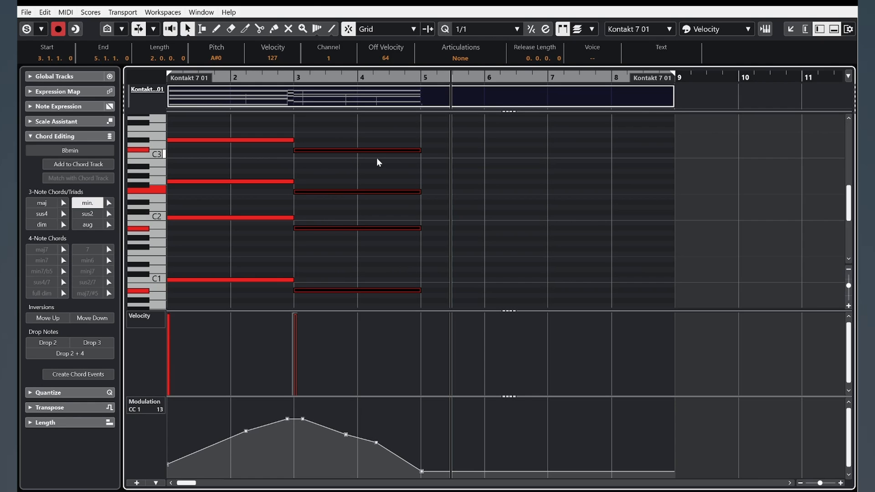
Change the second chord to major and delete the existing CC 1 modulation curve beneath both chords.
click(41, 203)
click(415, 479)
drag(213, 465, 139, 465)
key(Delete)
drag(390, 421, 275, 447)
key(Delete)
drag(214, 423, 471, 477)
key(Delete)
Draw a CC 1 curve with swells peaking near bars 2 and 4, dipping at bar 3 and ending at bar 5, and play it back.
key(8)
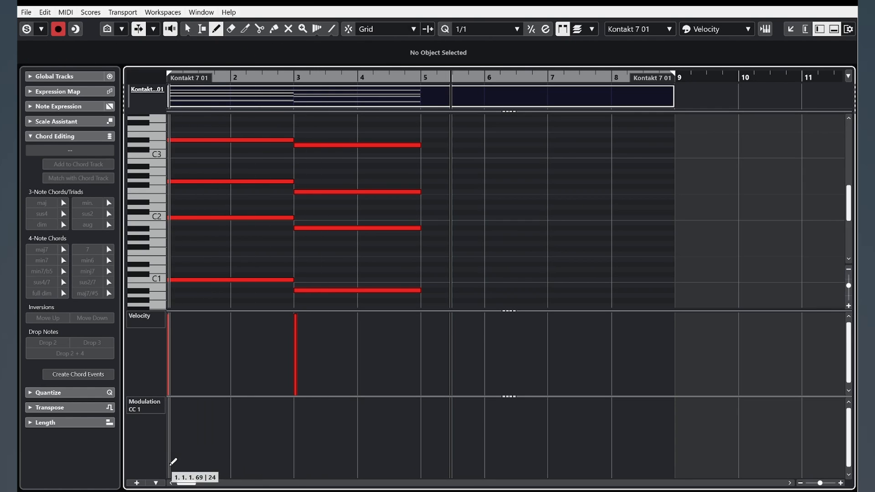
click(171, 462)
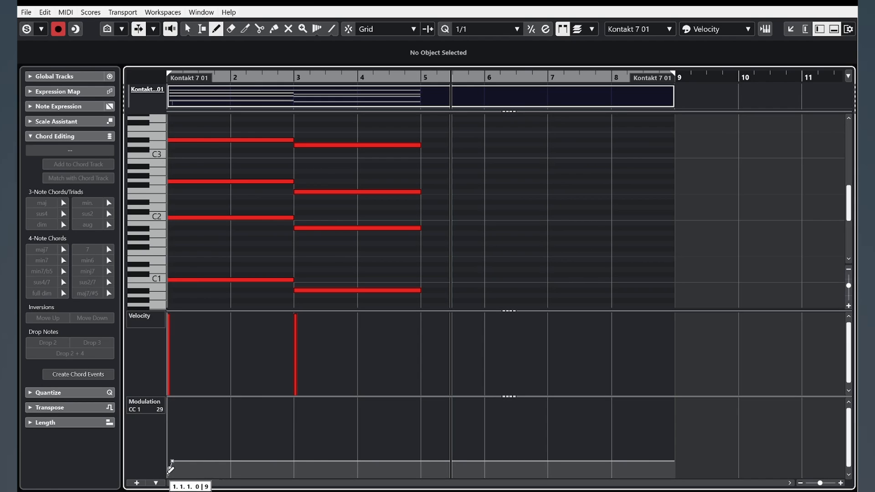
mouse_move(169, 470)
mouse_down()
mouse_move(224, 429)
mouse_move(291, 471)
mouse_move(359, 417)
mouse_move(424, 475)
mouse_up()
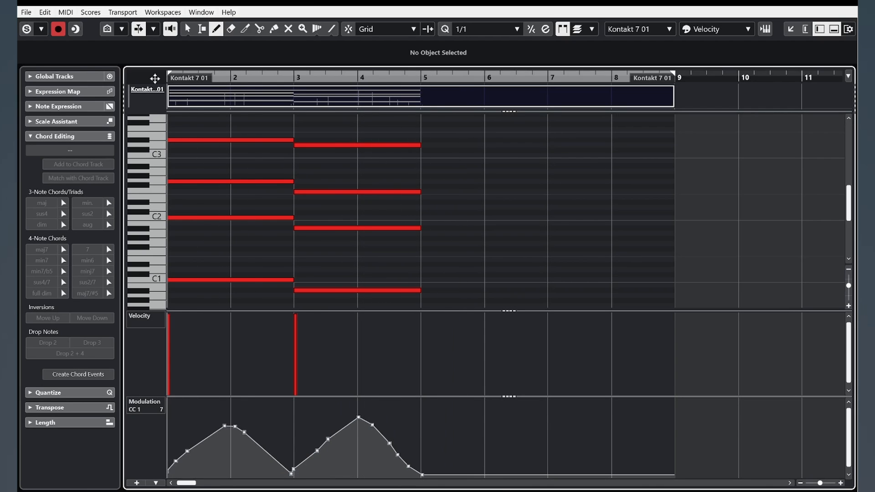
key(space)
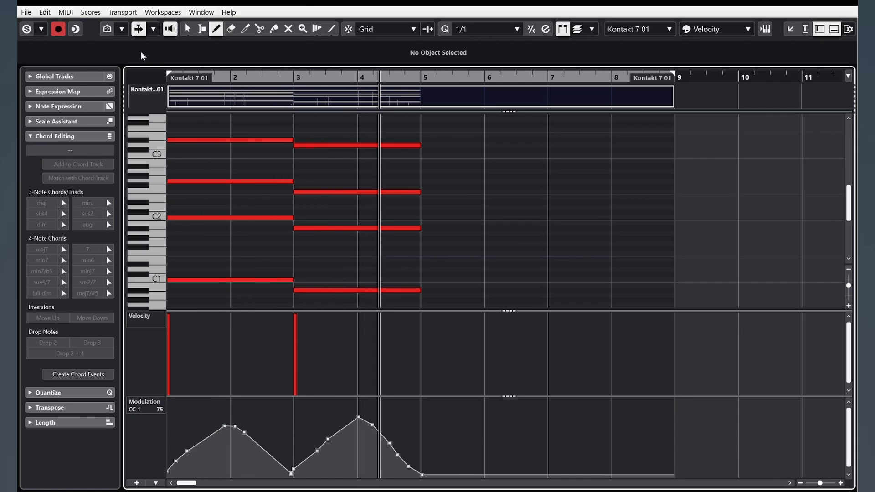
Transpose both chords down one octave and redraw the CC 1 curve as two lower swells peaking near bars 2 and 4 for playback.
key(ctrl+a)
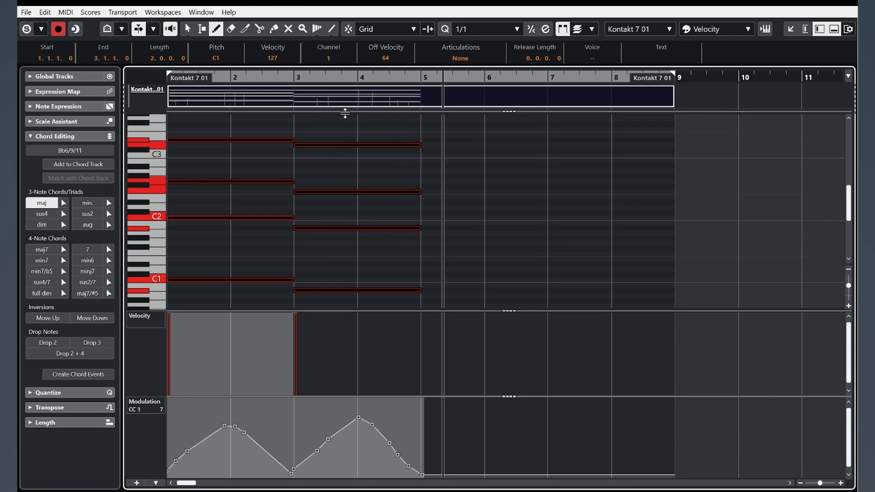
key(shift+Down)
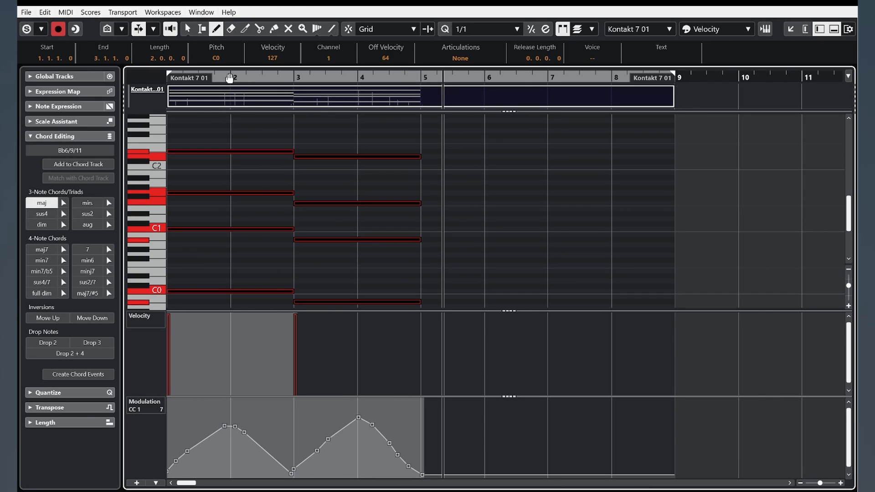
mouse_move(195, 457)
mouse_down()
mouse_move(166, 474)
mouse_move(228, 445)
mouse_move(294, 472)
mouse_move(351, 449)
mouse_move(387, 452)
mouse_move(435, 477)
mouse_up()
key(space)
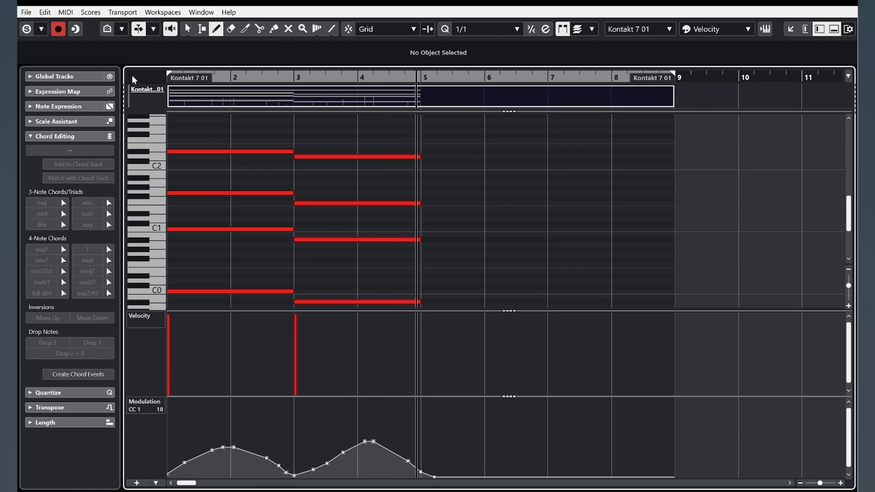
key(1)
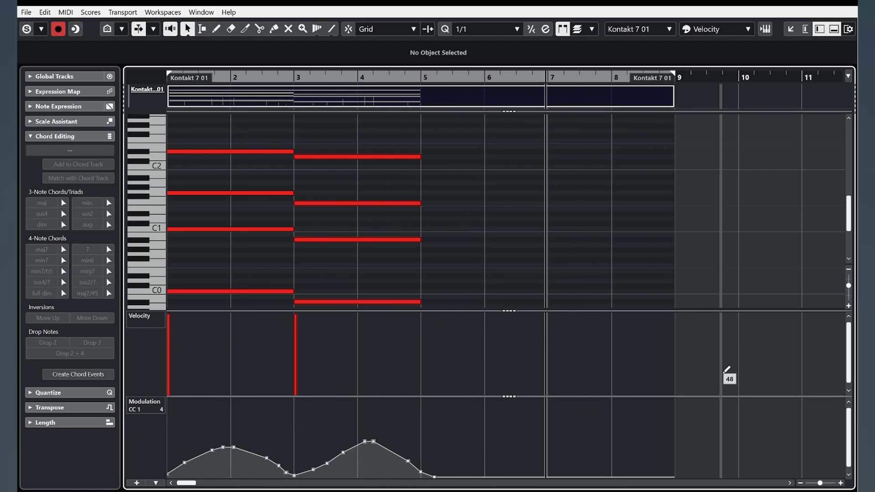
click(136, 484)
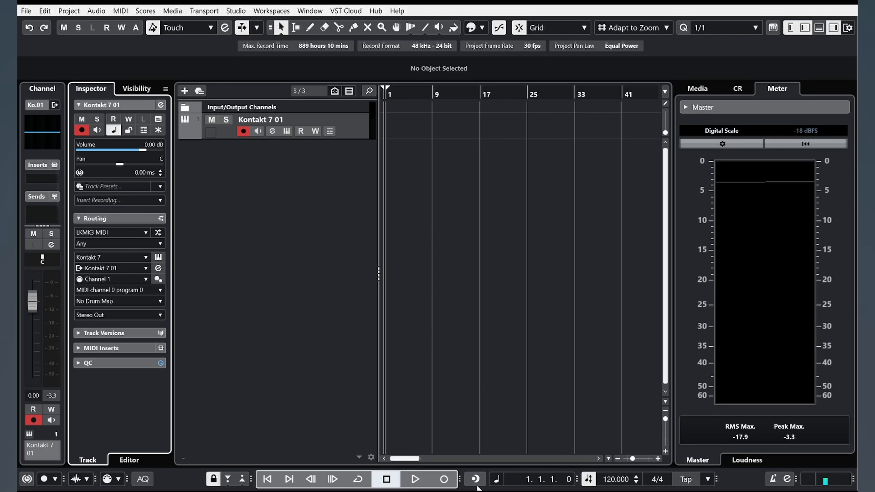
Retrieve the retrospective MIDI recording as a part on the Kontakt 7 01 track and trim the part's end to 6.3.1.0.
drag(398, 96, 366, 126)
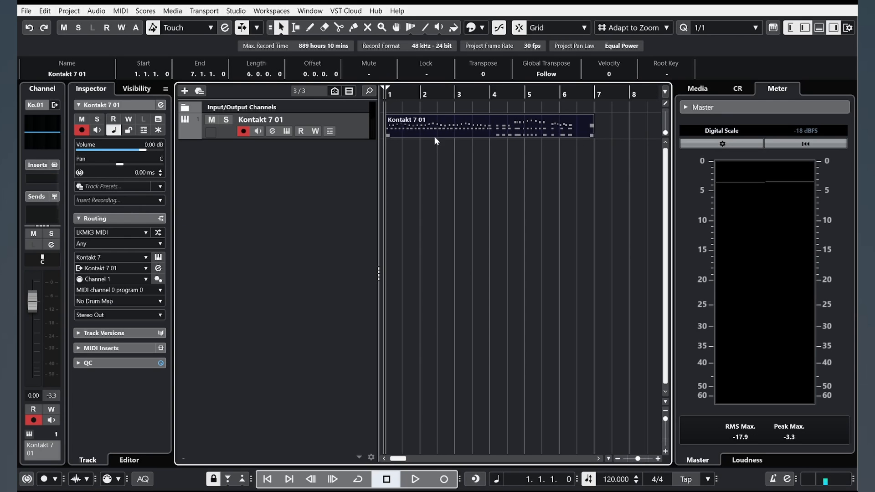
drag(590, 137, 578, 138)
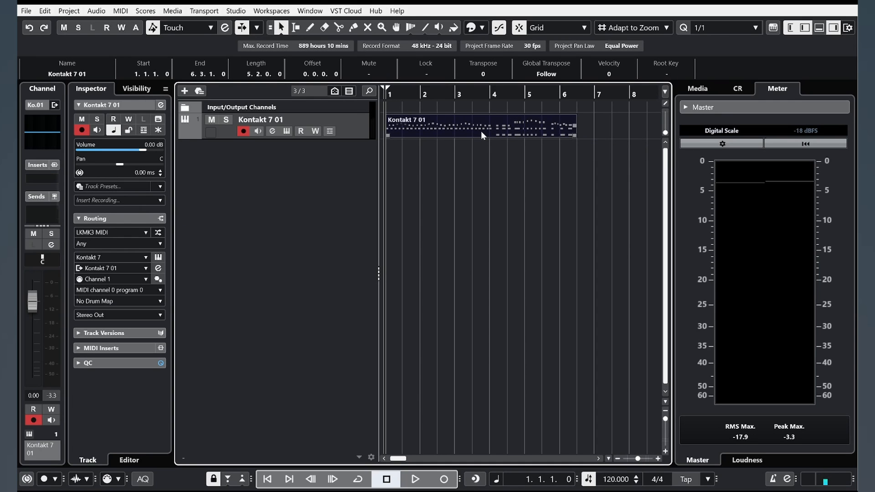